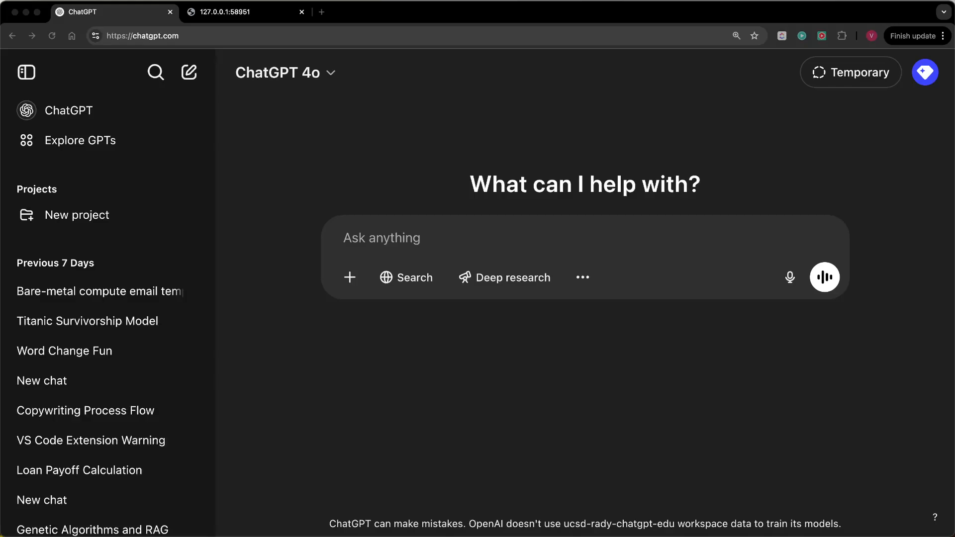
- Attach titanic.csv to a new ChatGPT chat and send the message "Load the datda"
{"action": "left_click_drag", "start_coordinate": [859, 111], "coordinate": [513, 235]}
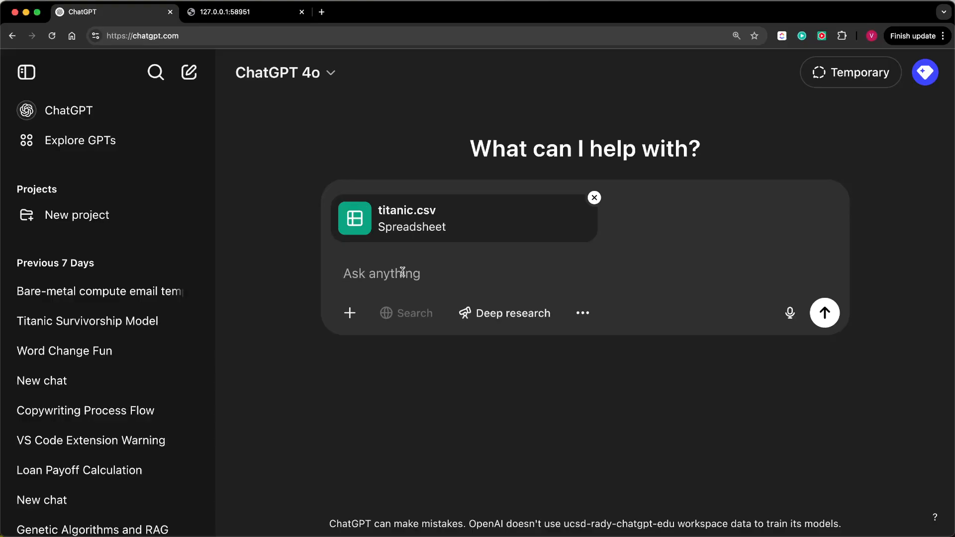
{"action": "type", "text": "Load the datda"}
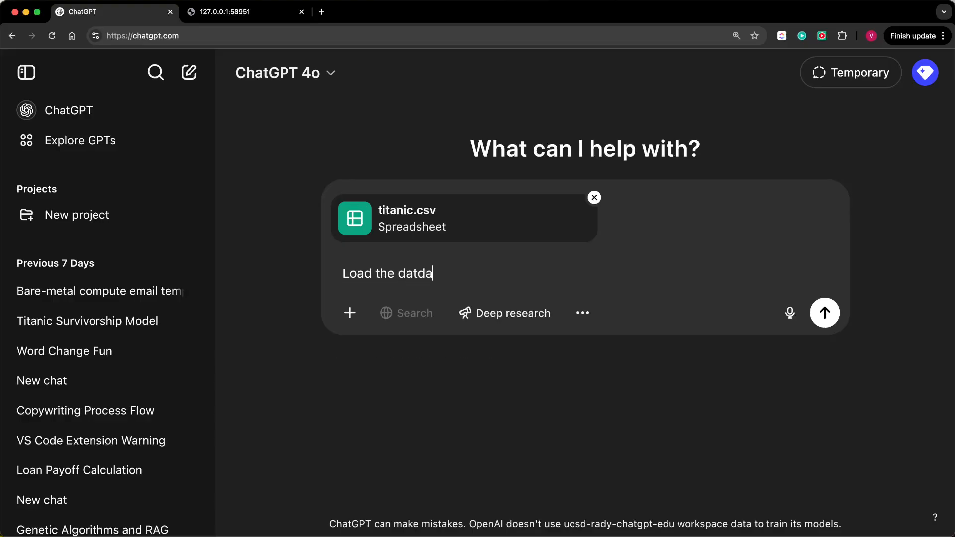
{"action": "key", "text": "Return"}
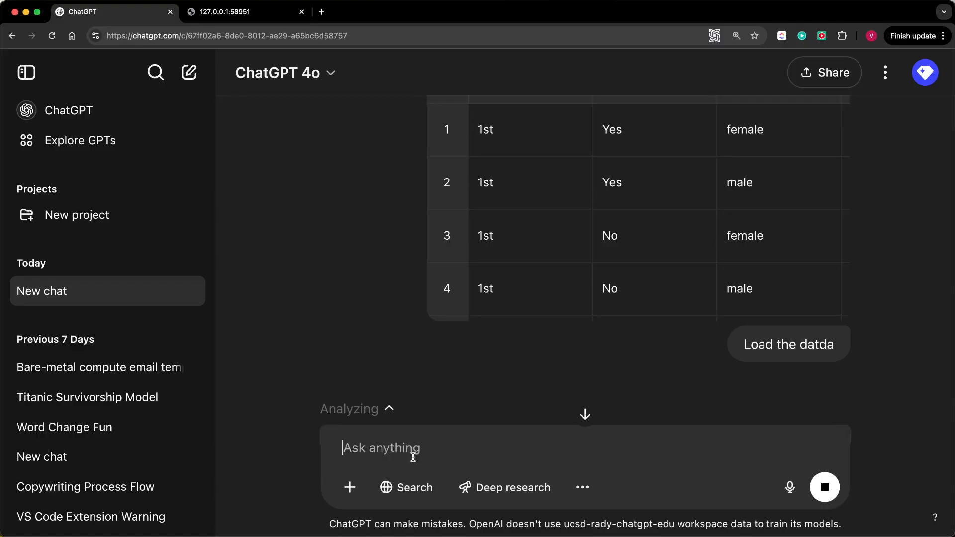
- Show the analysis details for the Titanic data and review the generated Python code and its output
{"action": "left_click", "coordinate": [387, 410]}
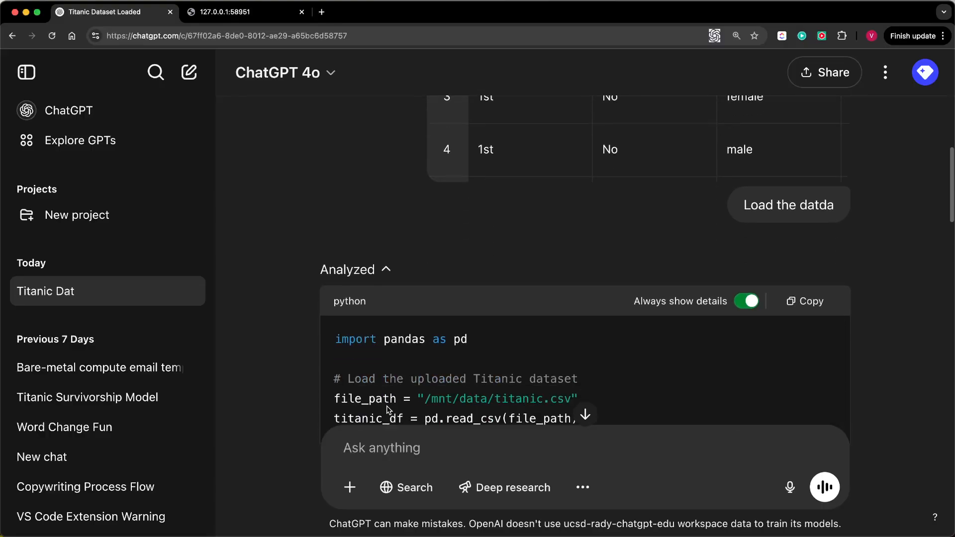
{"action": "scroll", "coordinate": [464, 297], "scroll_direction": "down", "scroll_amount": 4}
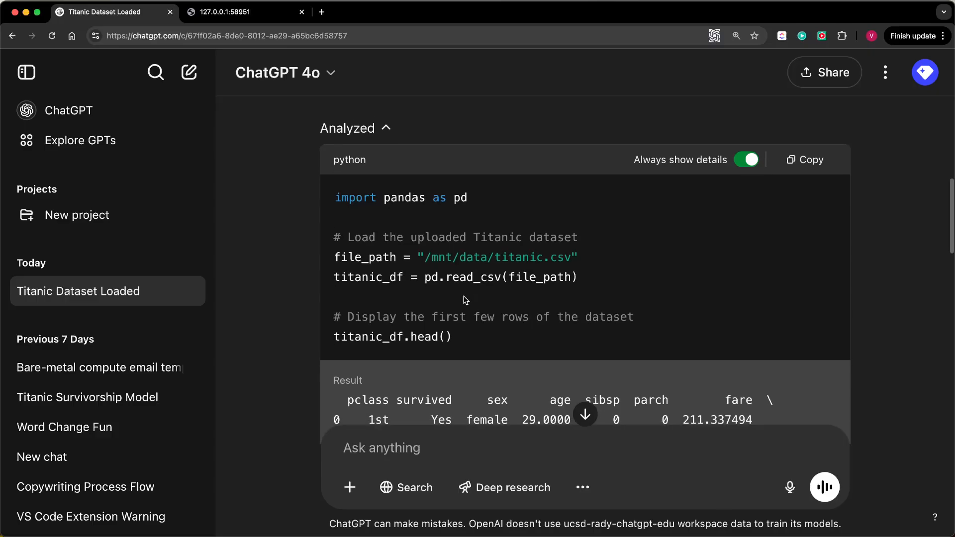
{"action": "scroll", "coordinate": [464, 297], "scroll_direction": "down", "scroll_amount": 10}
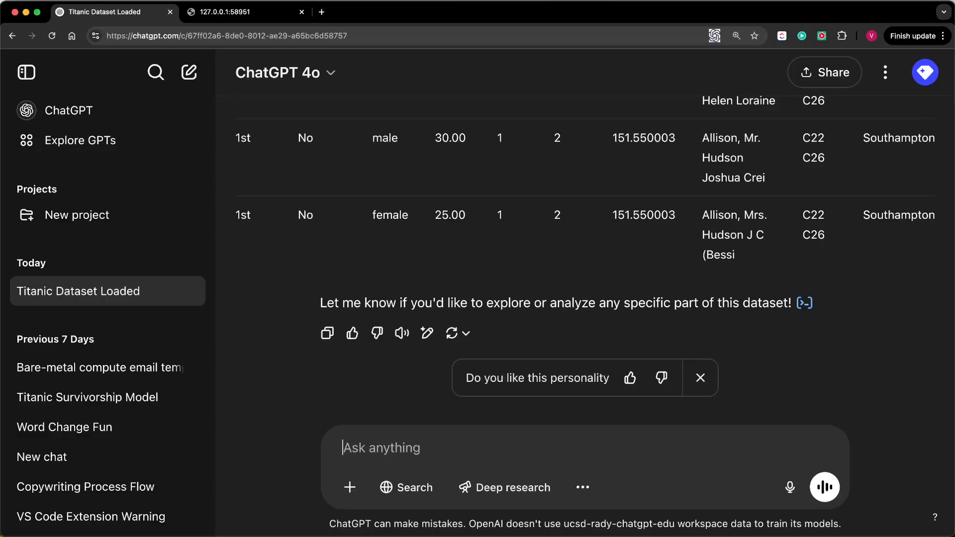
- Attach diamonds.parquet to the same chat and send the message "Load data"
{"action": "key", "text": "super+Tab"}
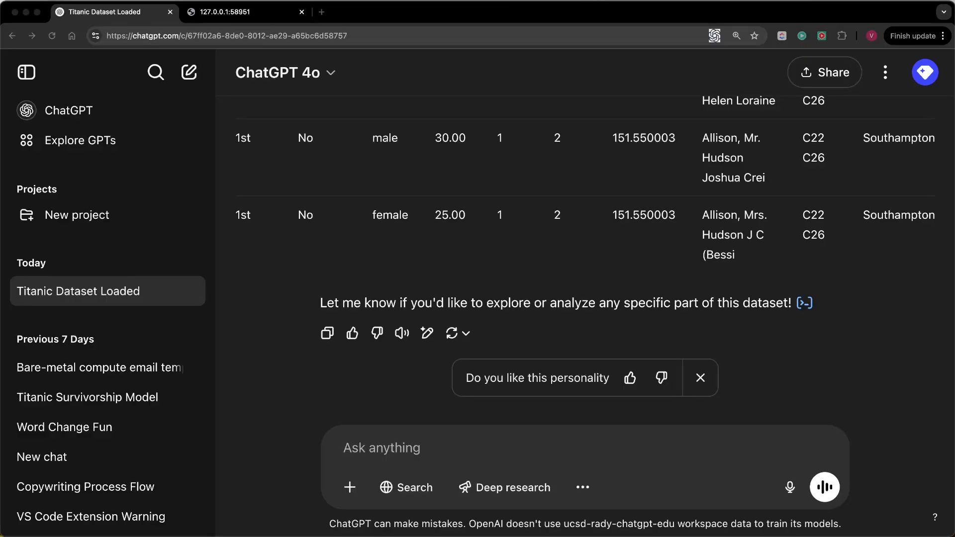
{"action": "left_click_drag", "start_coordinate": [478, 55], "coordinate": [429, 449]}
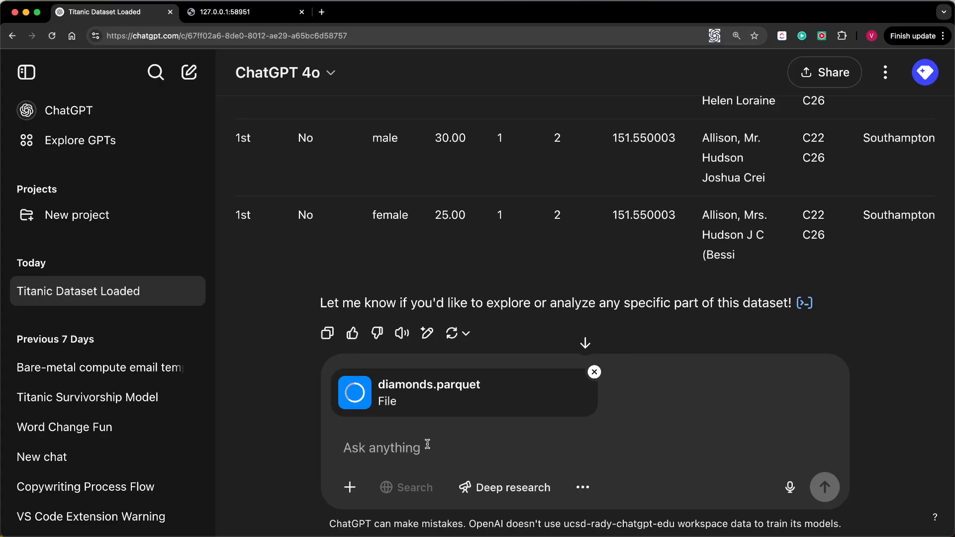
{"action": "type", "text": "Load "}
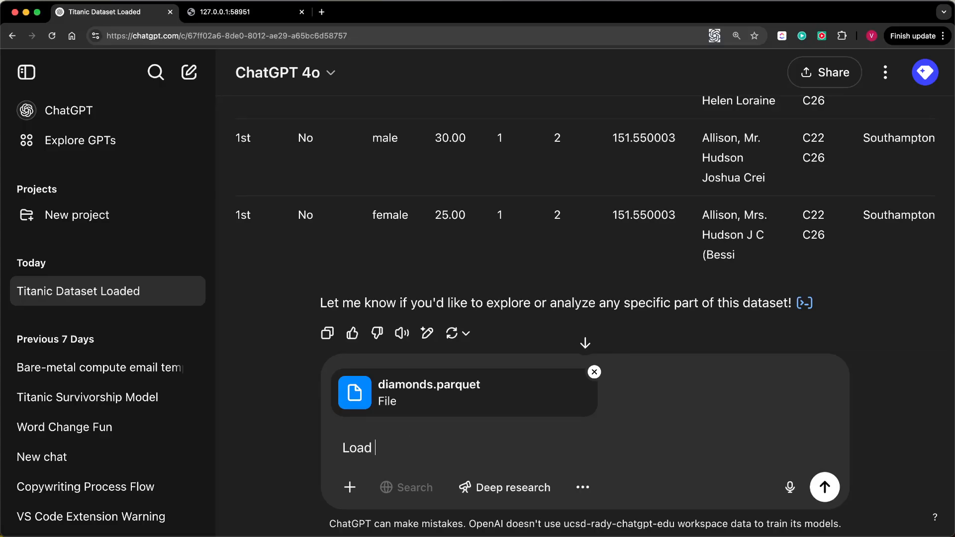
{"action": "type", "text": "data"}
{"action": "key", "text": "Return"}
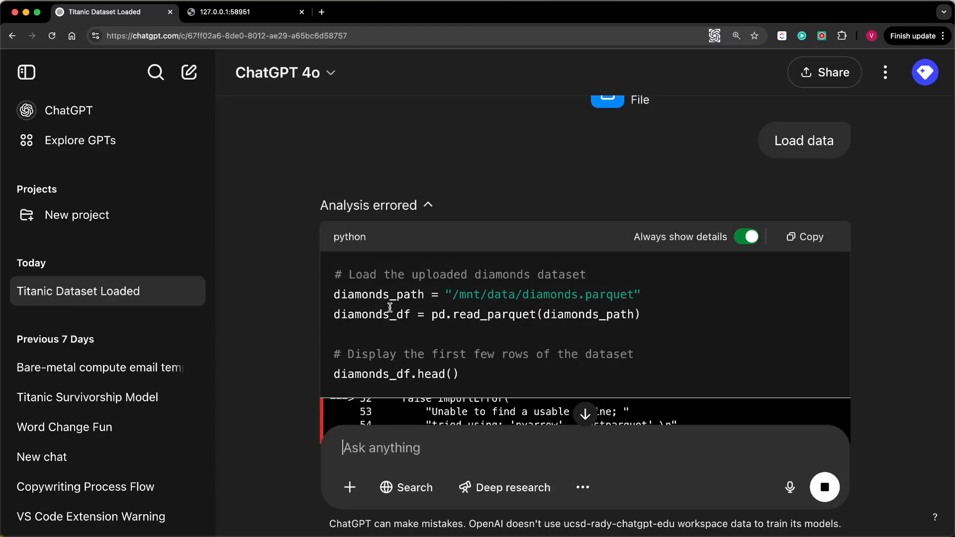
- Examine the diamonds analysis, highlighting the file path in the code and the pyarrow line in the output, and read the reply
{"action": "triple_click", "coordinate": [460, 296]}
{"action": "left_click", "coordinate": [459, 295]}
{"action": "left_click_drag", "start_coordinate": [452, 295], "coordinate": [634, 298]}
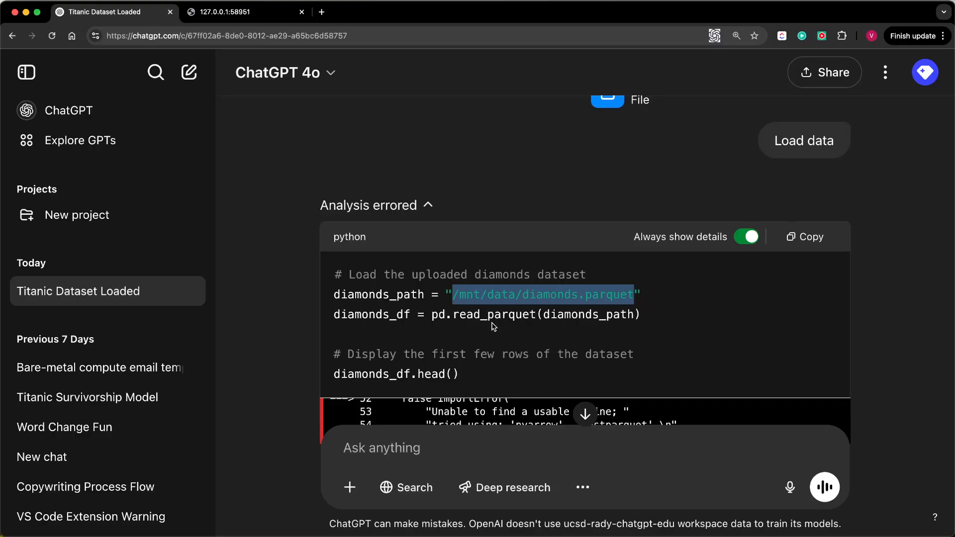
{"action": "scroll", "coordinate": [494, 327], "scroll_direction": "down", "scroll_amount": 6}
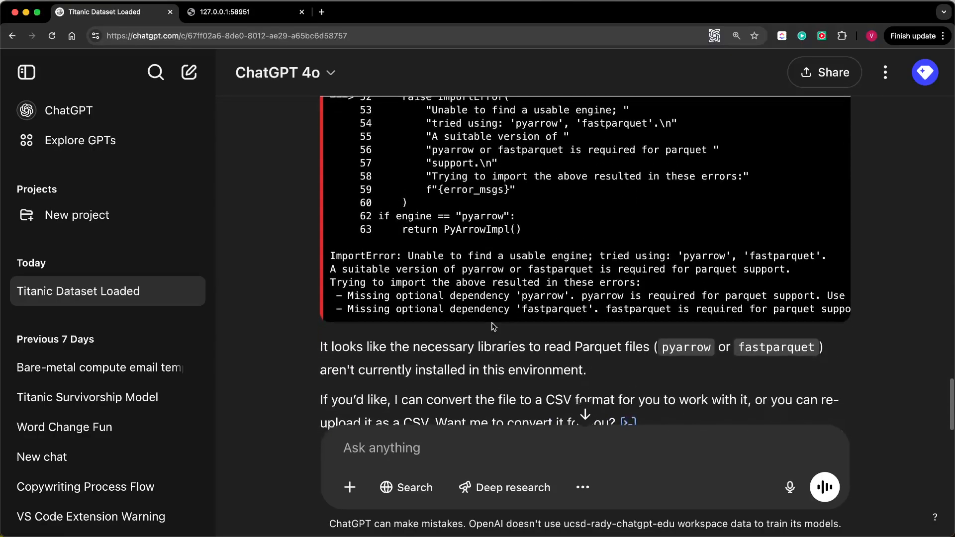
{"action": "double_click", "coordinate": [481, 217]}
{"action": "triple_click", "coordinate": [482, 217]}
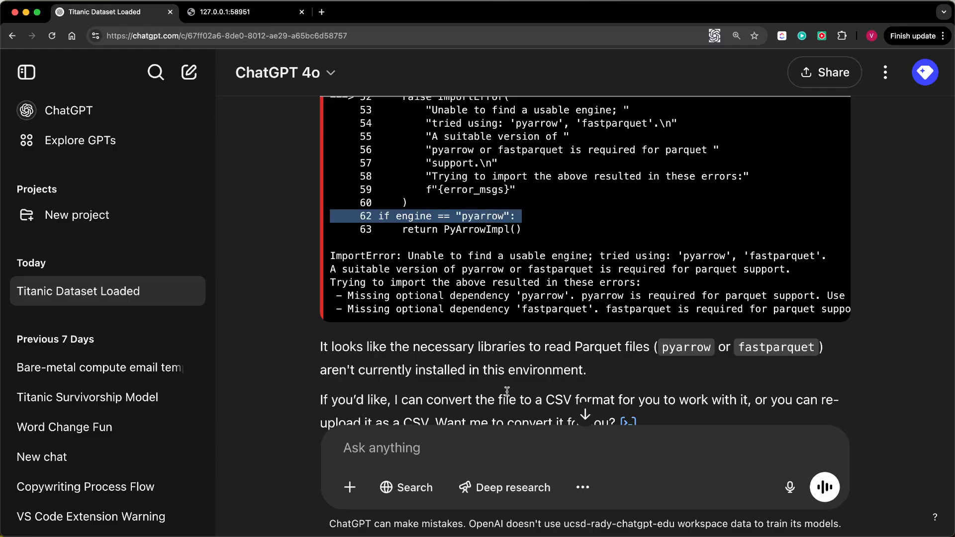
{"action": "scroll", "coordinate": [507, 394], "scroll_direction": "down", "scroll_amount": 2}
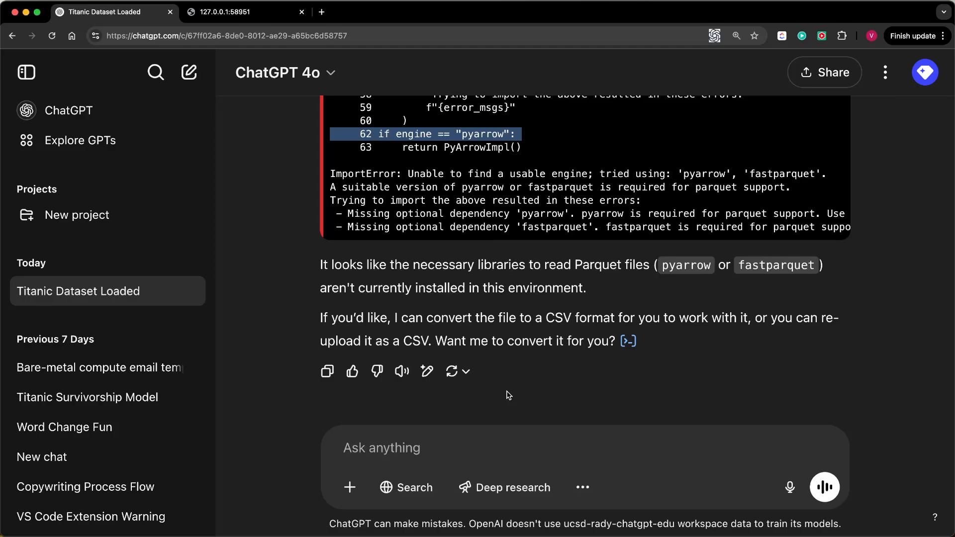
{"action": "scroll", "coordinate": [537, 335], "scroll_direction": "up", "scroll_amount": 15}
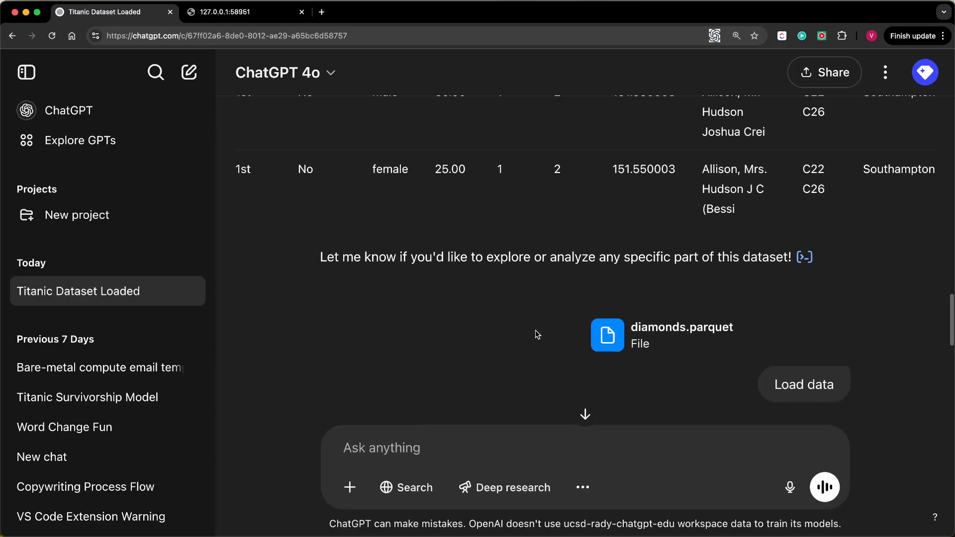
{"action": "scroll", "coordinate": [537, 334], "scroll_direction": "up", "scroll_amount": 4}
{"action": "scroll", "coordinate": [538, 334], "scroll_direction": "down", "scroll_amount": 6}
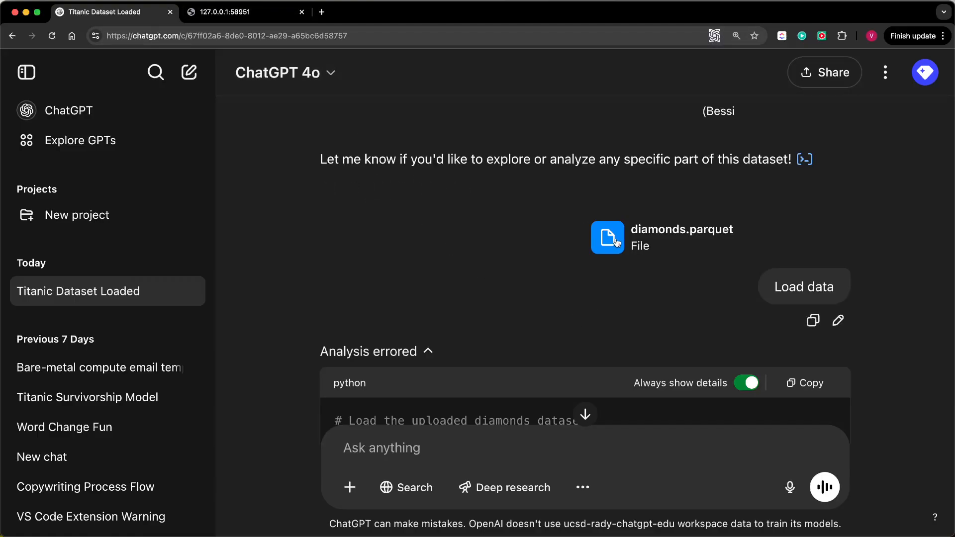
- Switch to the Radiant data analysis assistant at 127.0.0.1:58951 and check the available datasets, keeping demand_uk selected
{"action": "left_click", "coordinate": [238, 14]}
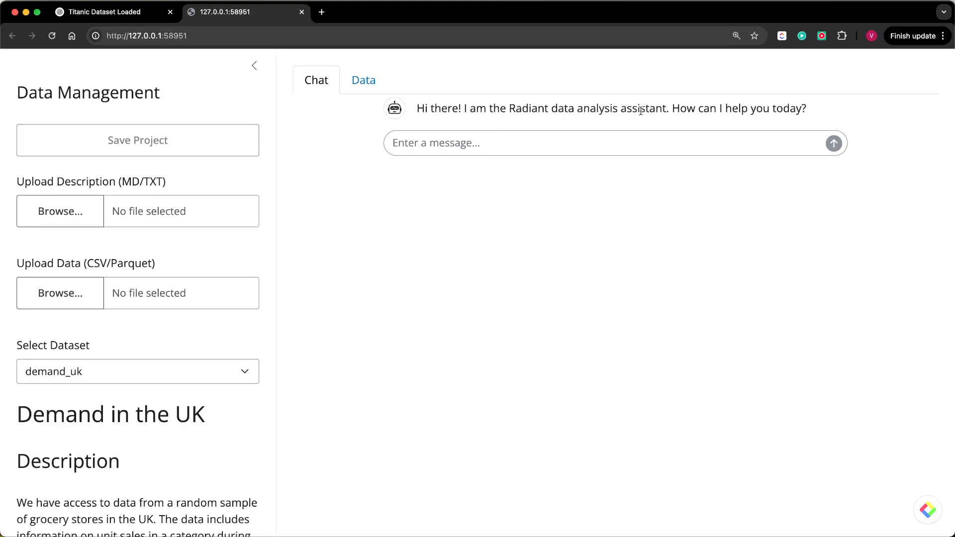
{"action": "left_click", "coordinate": [227, 374]}
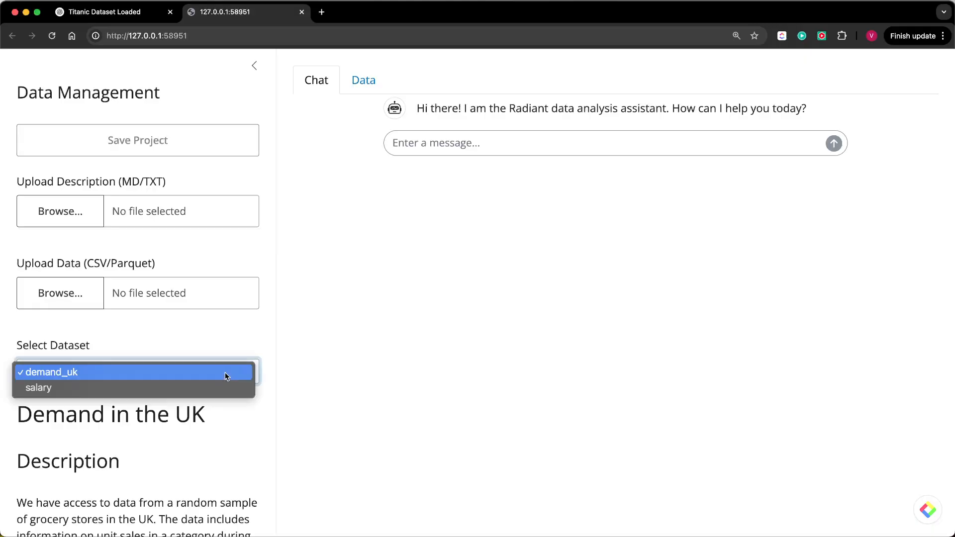
{"action": "left_click", "coordinate": [237, 374]}
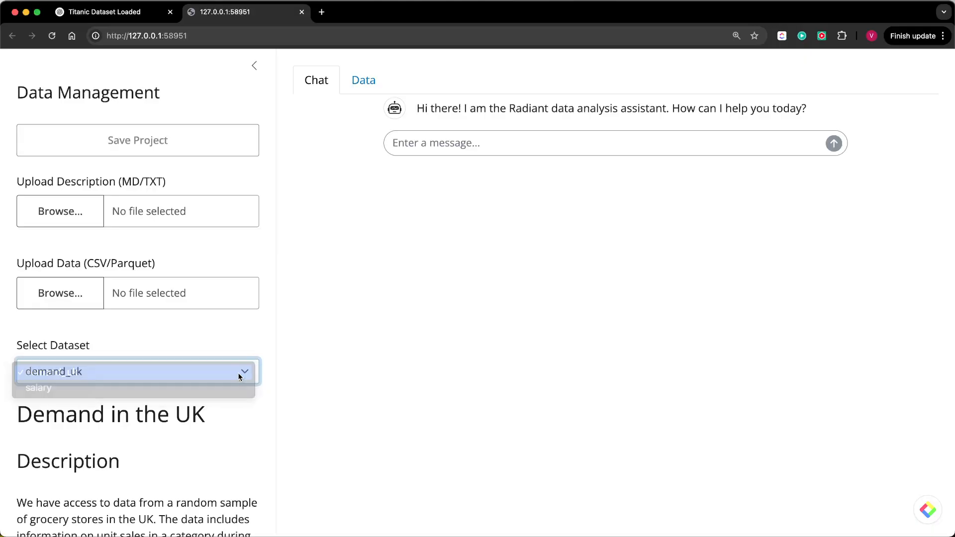
- Ask the Radiant assistant "What data is available?"
{"action": "left_click", "coordinate": [423, 149]}
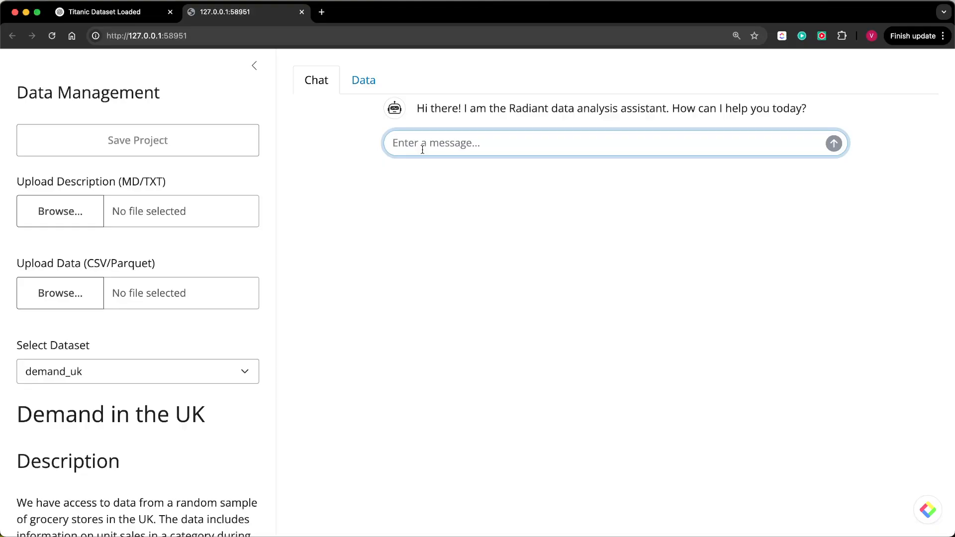
{"action": "type", "text": "What datda"}
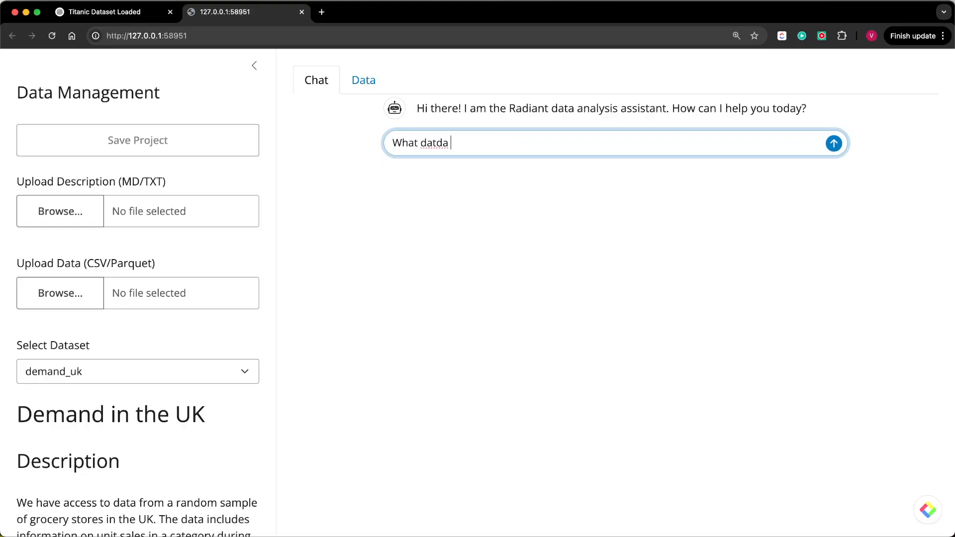
{"action": "key", "text": "BackSpace"}
{"action": "key", "text": "BackSpace"}
{"action": "key", "text": "BackSpace"}
{"action": "type", "text": "a is available?"}
{"action": "key", "text": "Return"}
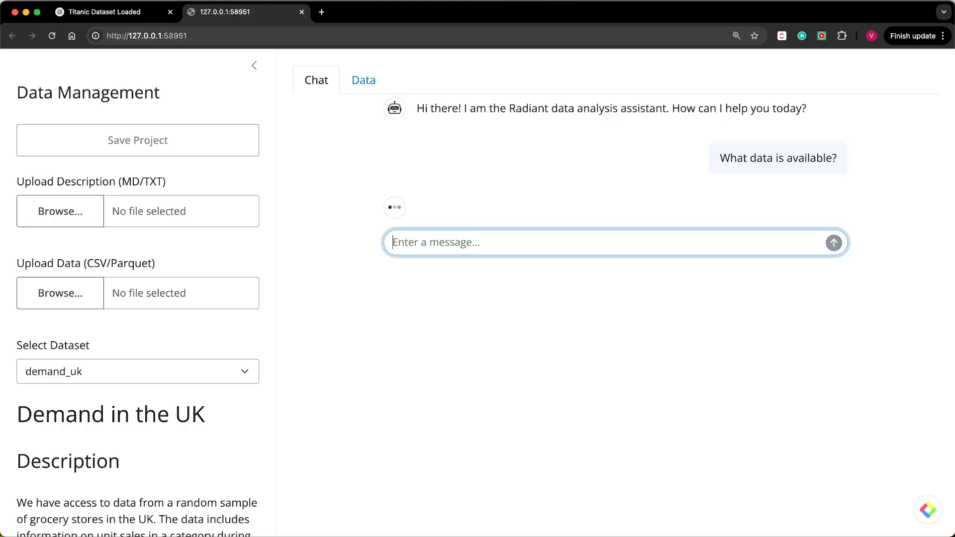
- Review the demand_uk dataset description and ask the assistant "Is demand larger than 1750?"
{"action": "scroll", "coordinate": [122, 440], "scroll_direction": "down", "scroll_amount": 5}
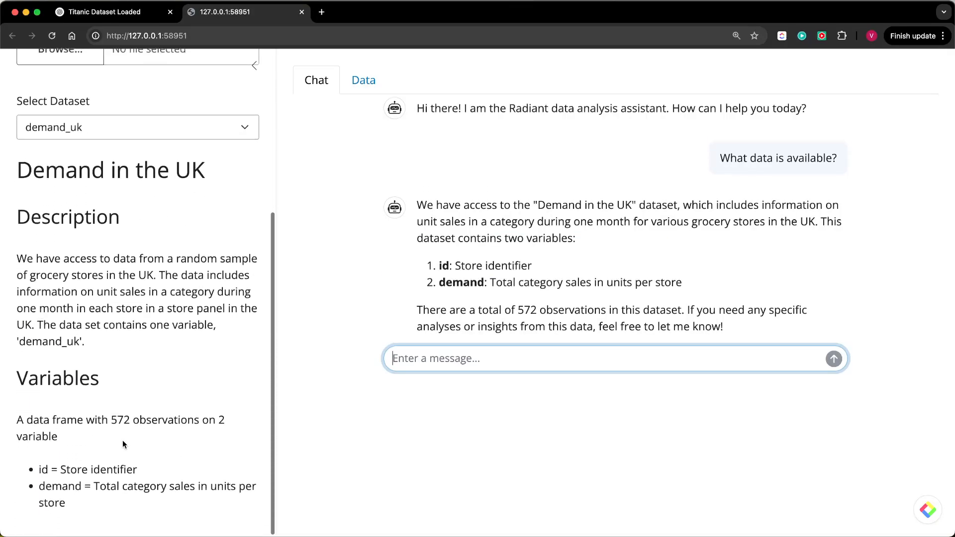
{"action": "scroll", "coordinate": [123, 441], "scroll_direction": "up", "scroll_amount": 5}
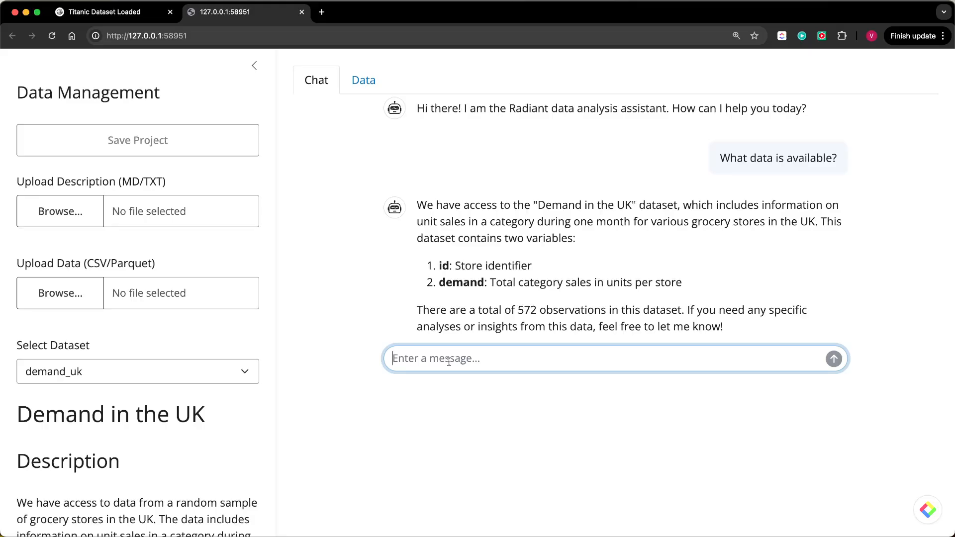
{"action": "type", "text": "IS"}
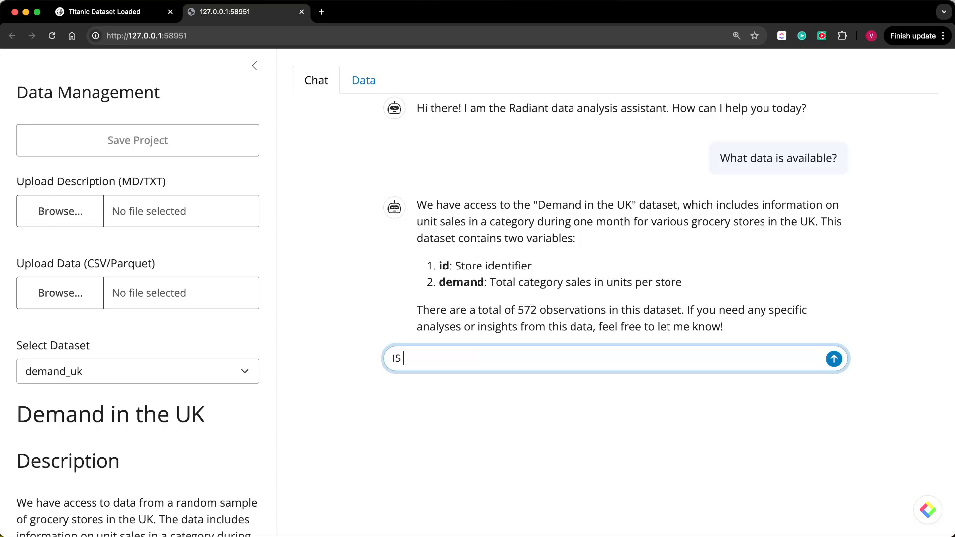
{"action": "key", "text": "BackSpace"}
{"action": "type", "text": "s demand larget"}
{"action": "key", "text": "BackSpace"}
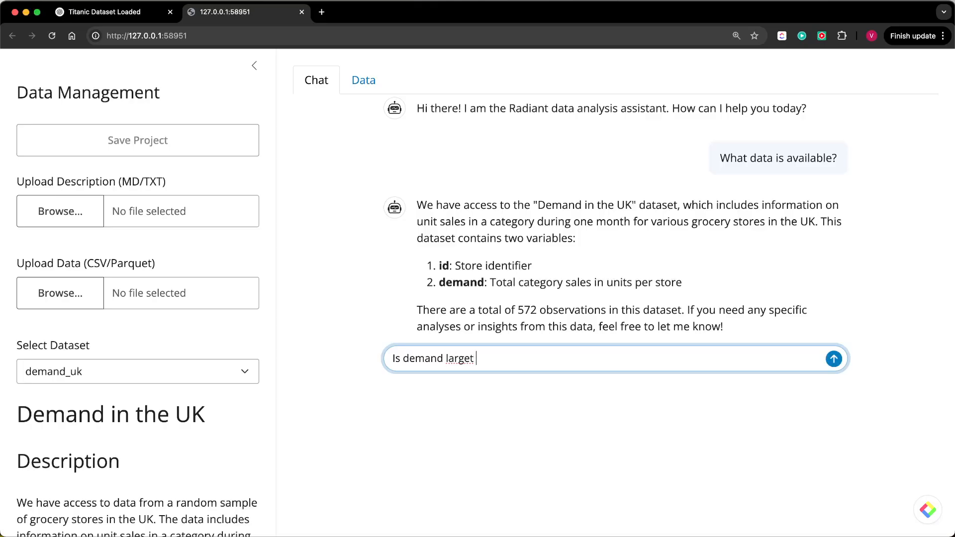
{"action": "type", "text": "r than 1750?"}
{"action": "key", "text": "Return"}
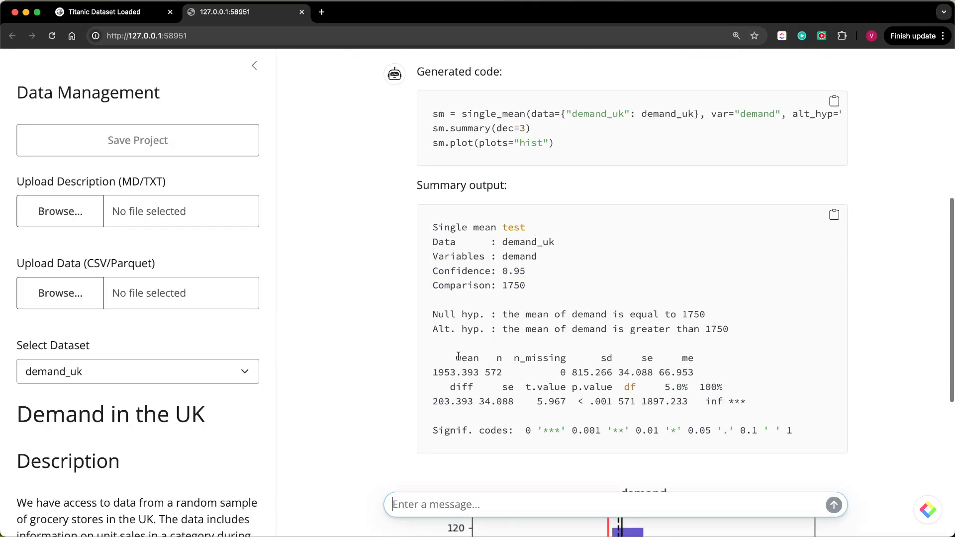
- Examine the generated single_mean code, checking its alternative hypothesis and comparison value against the question, and review the summary output and histogram
{"action": "scroll", "coordinate": [565, 127], "scroll_direction": "up", "scroll_amount": 5}
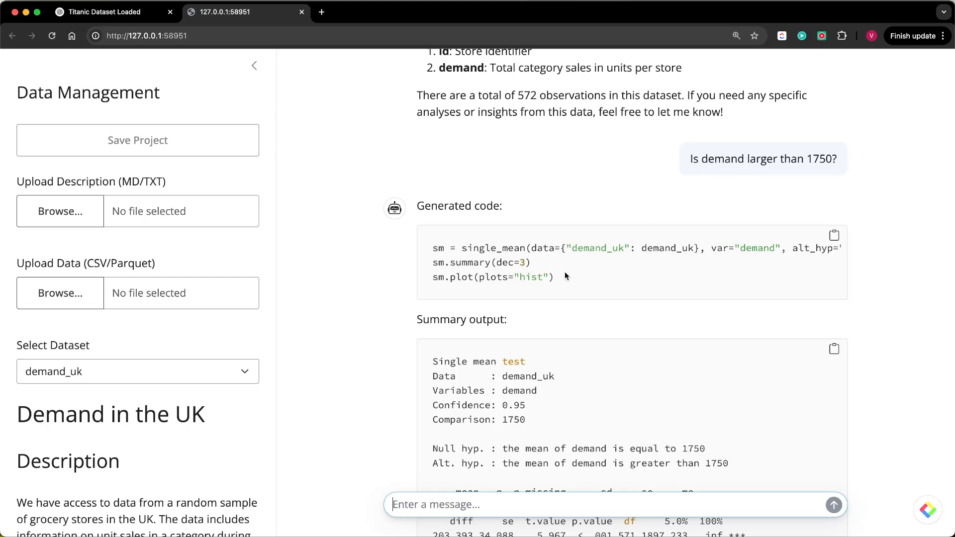
{"action": "scroll", "coordinate": [589, 268], "scroll_direction": "right", "scroll_amount": 3}
{"action": "scroll", "coordinate": [589, 270], "scroll_direction": "right", "scroll_amount": 2}
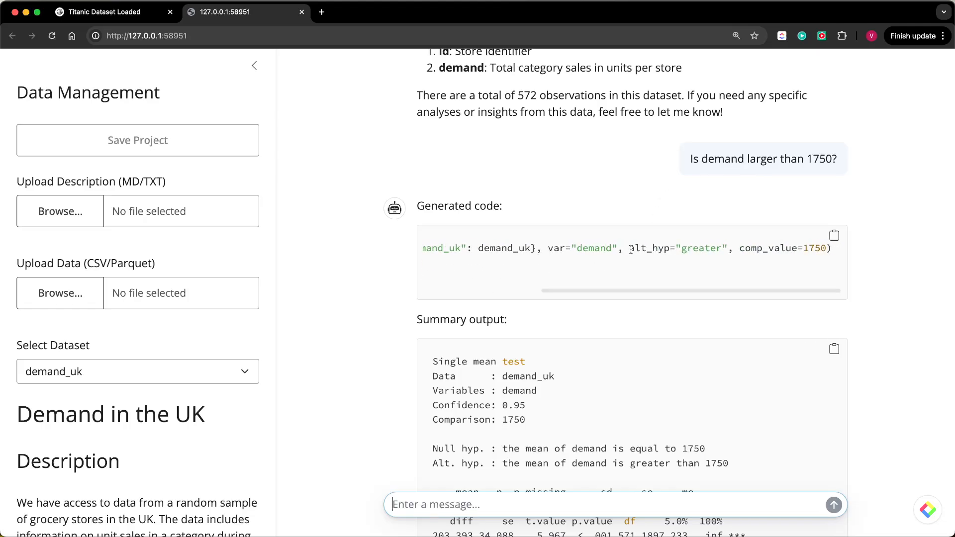
{"action": "double_click", "coordinate": [698, 251]}
{"action": "scroll", "coordinate": [628, 123], "scroll_direction": "up", "scroll_amount": 2}
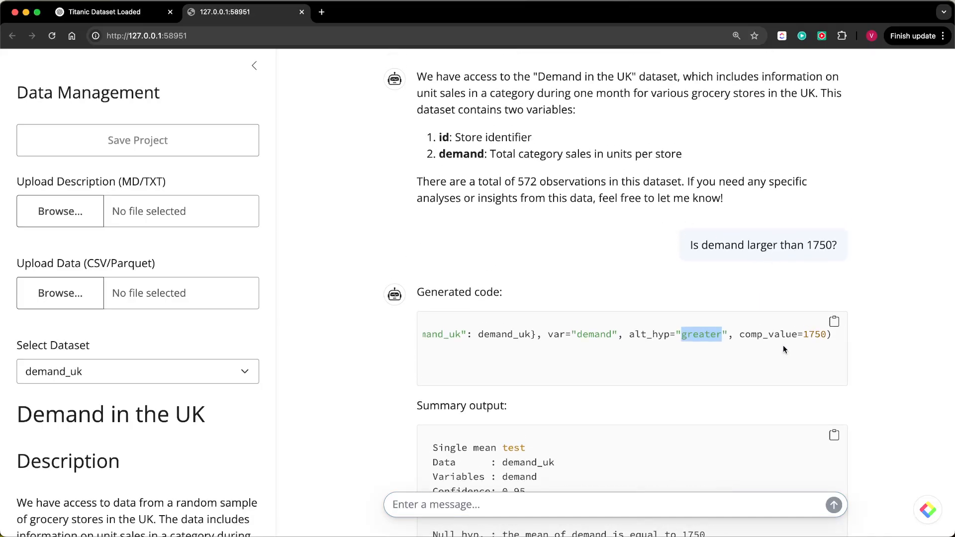
{"action": "double_click", "coordinate": [817, 335]}
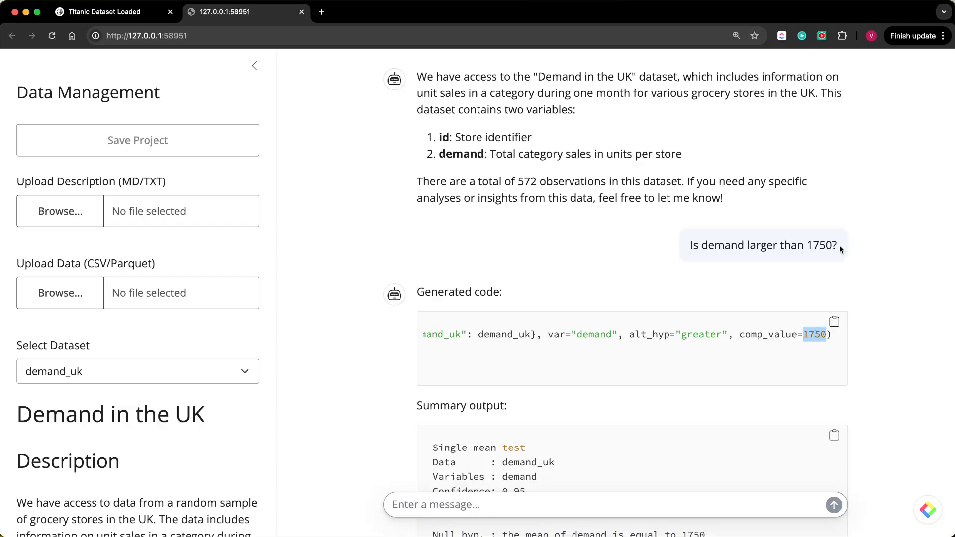
{"action": "left_click", "coordinate": [817, 243]}
{"action": "scroll", "coordinate": [602, 340], "scroll_direction": "left", "scroll_amount": 5}
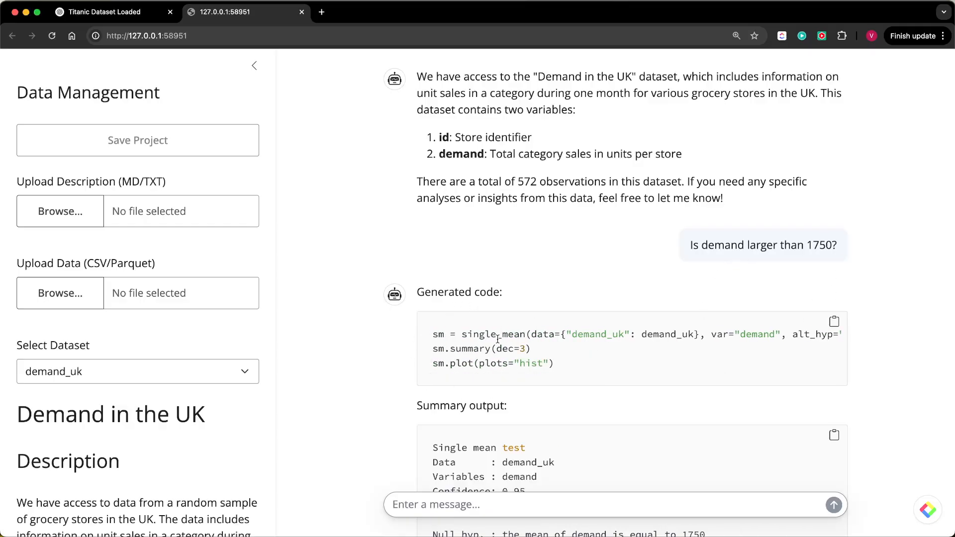
{"action": "scroll", "coordinate": [498, 339], "scroll_direction": "down", "scroll_amount": 4}
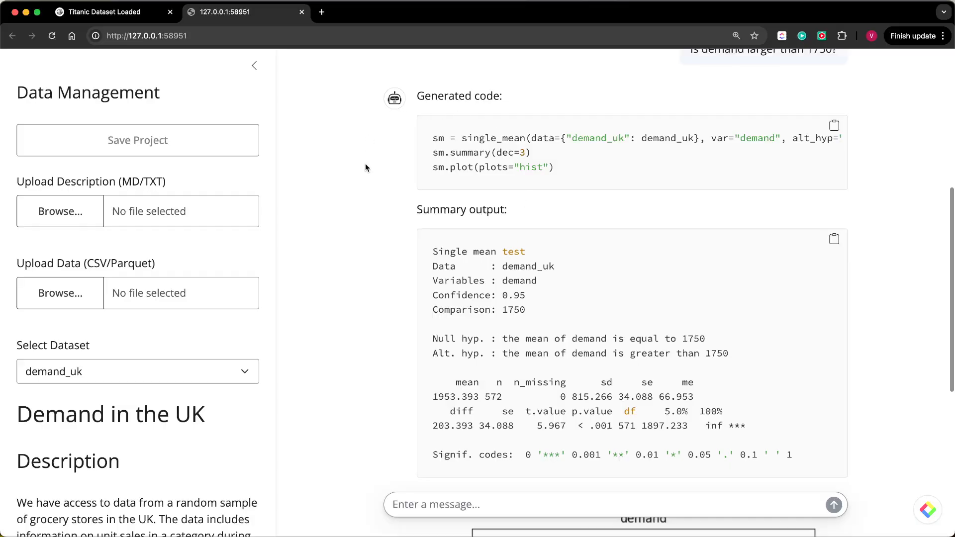
{"action": "scroll", "coordinate": [515, 309], "scroll_direction": "down", "scroll_amount": 1}
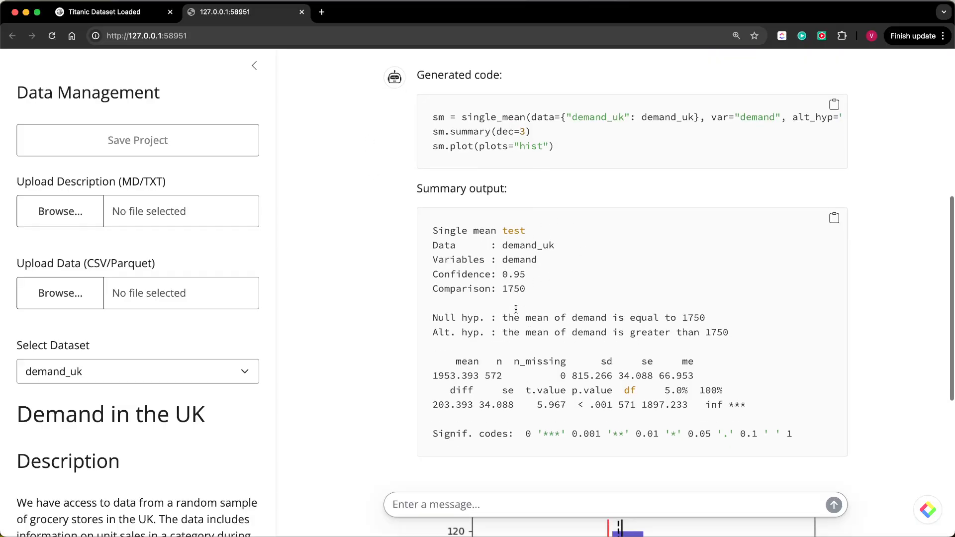
{"action": "scroll", "coordinate": [516, 309], "scroll_direction": "down", "scroll_amount": 3}
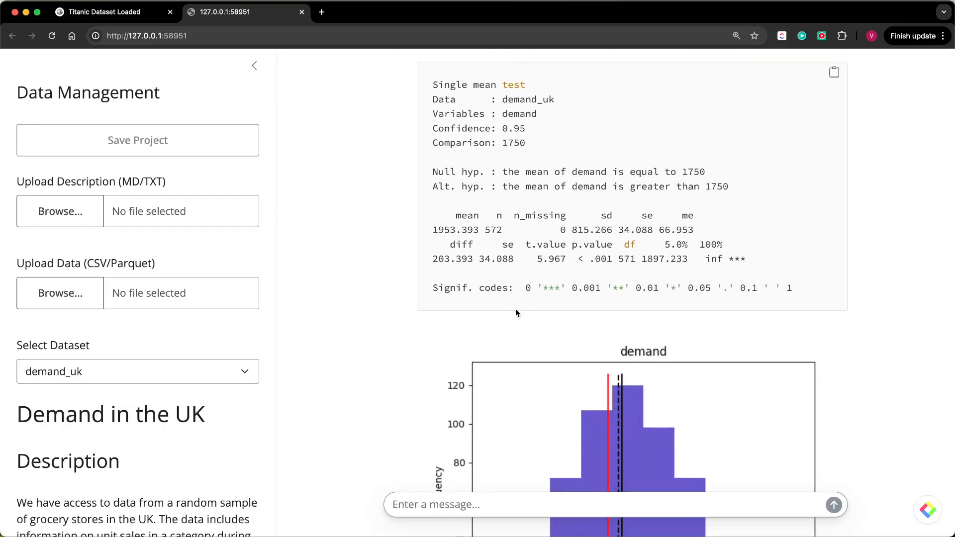
- Ask the assistant to "Interpret the results" of the single-mean test on demand
{"action": "scroll", "coordinate": [578, 249], "scroll_direction": "down", "scroll_amount": 3}
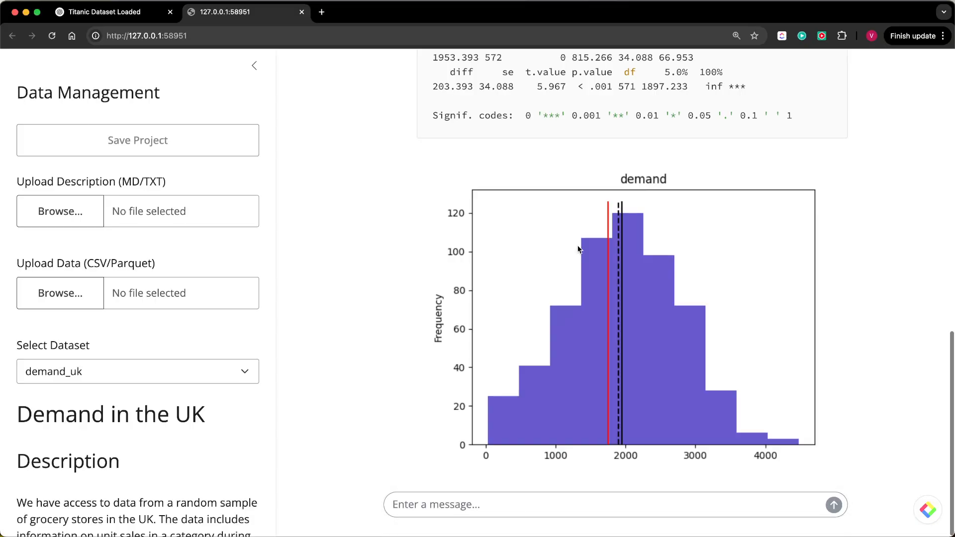
{"action": "left_click", "coordinate": [422, 504]}
{"action": "type", "text": "I"}
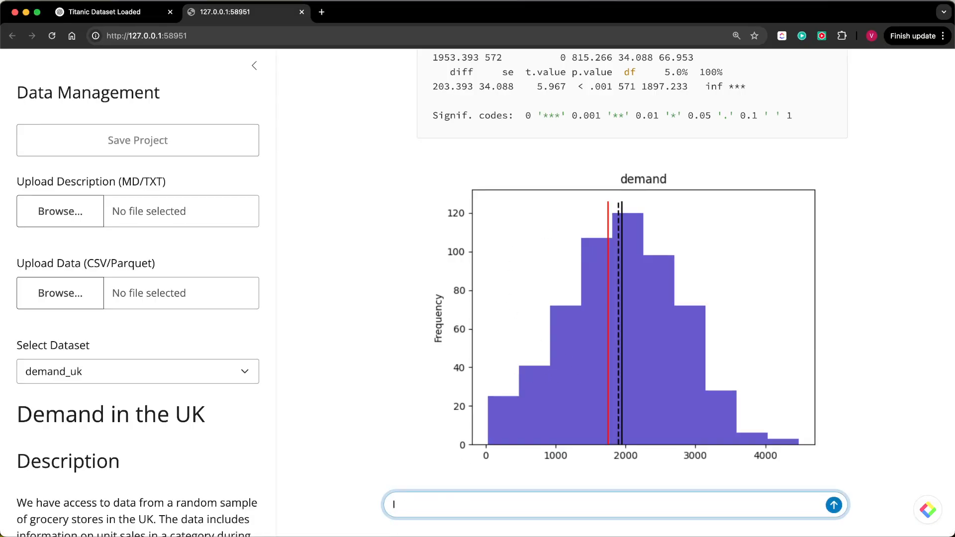
{"action": "type", "text": "nterpret the results"}
{"action": "key", "text": "Return"}
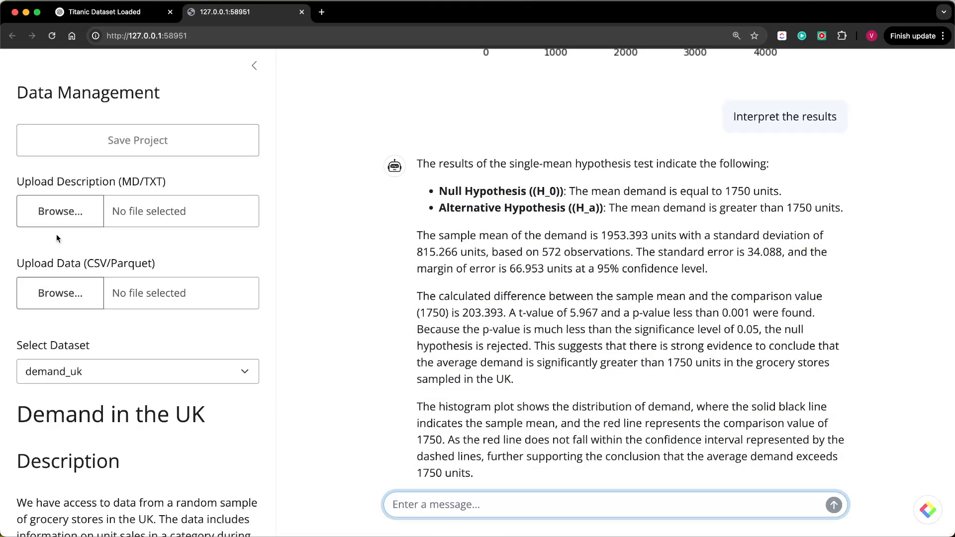
- Read the interpretation of the demand test and check it against the histogram and summary output
{"action": "left_click", "coordinate": [132, 39]}
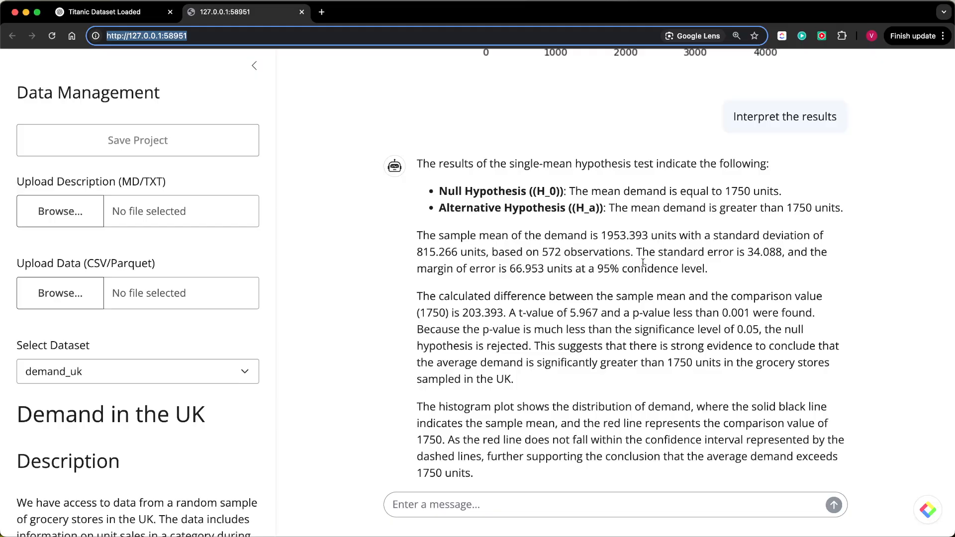
{"action": "scroll", "coordinate": [691, 229], "scroll_direction": "up", "scroll_amount": 7}
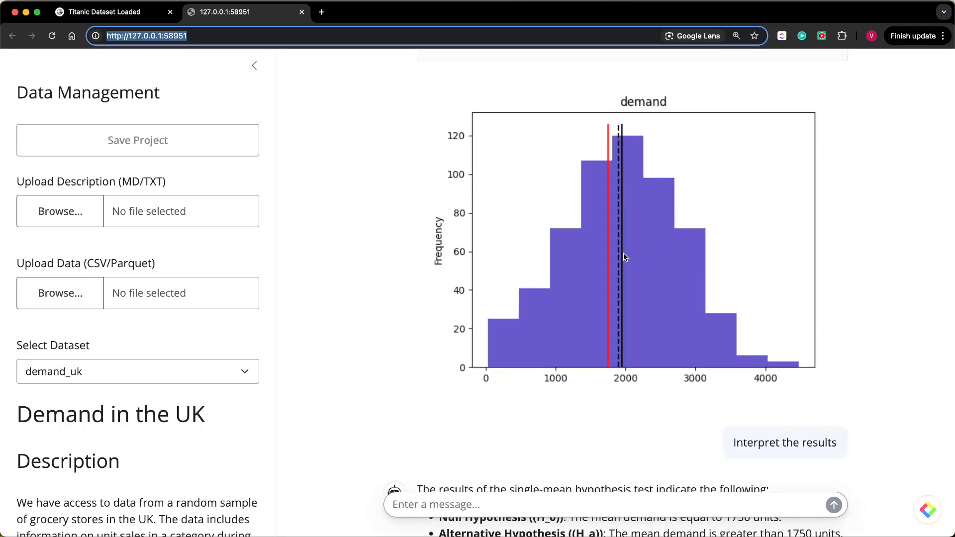
{"action": "scroll", "coordinate": [621, 300], "scroll_direction": "up", "scroll_amount": 8}
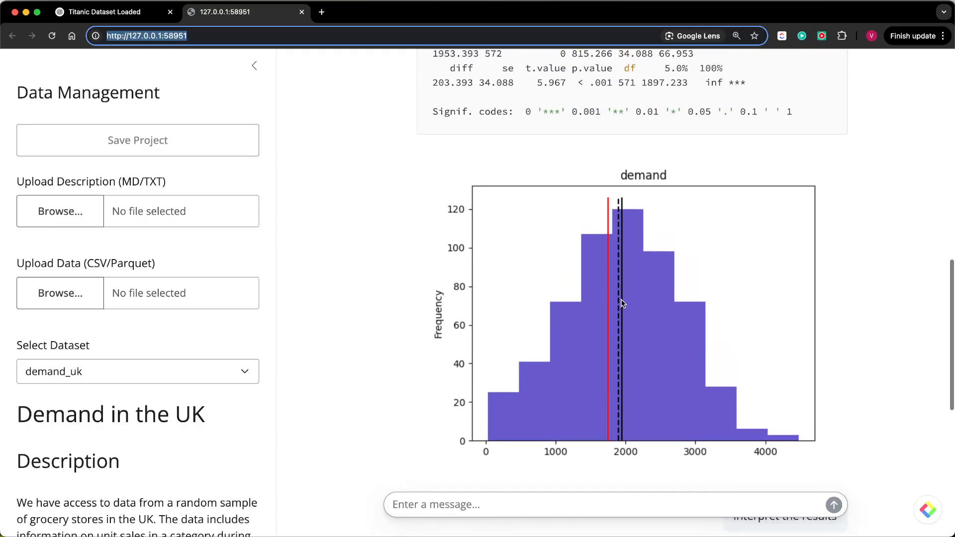
{"action": "scroll", "coordinate": [622, 300], "scroll_direction": "down", "scroll_amount": 5}
{"action": "scroll", "coordinate": [621, 300], "scroll_direction": "down", "scroll_amount": 3}
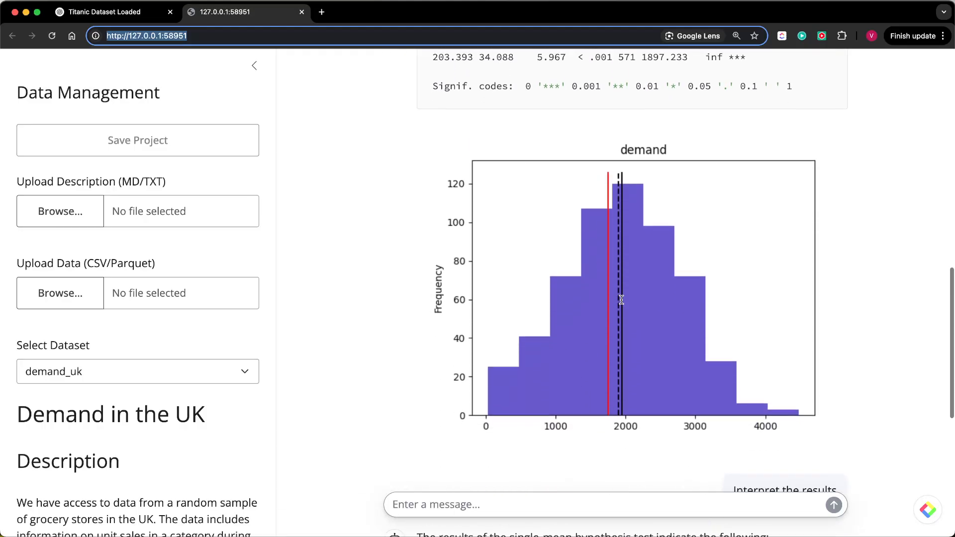
{"action": "scroll", "coordinate": [621, 300], "scroll_direction": "down", "scroll_amount": 2}
{"action": "scroll", "coordinate": [621, 300], "scroll_direction": "down", "scroll_amount": 10}
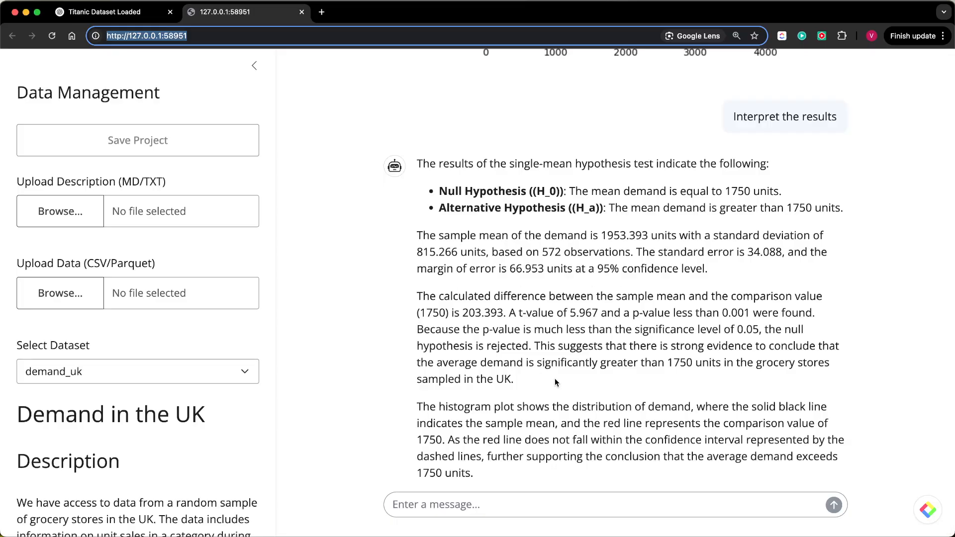
{"action": "scroll", "coordinate": [498, 423], "scroll_direction": "up", "scroll_amount": 5}
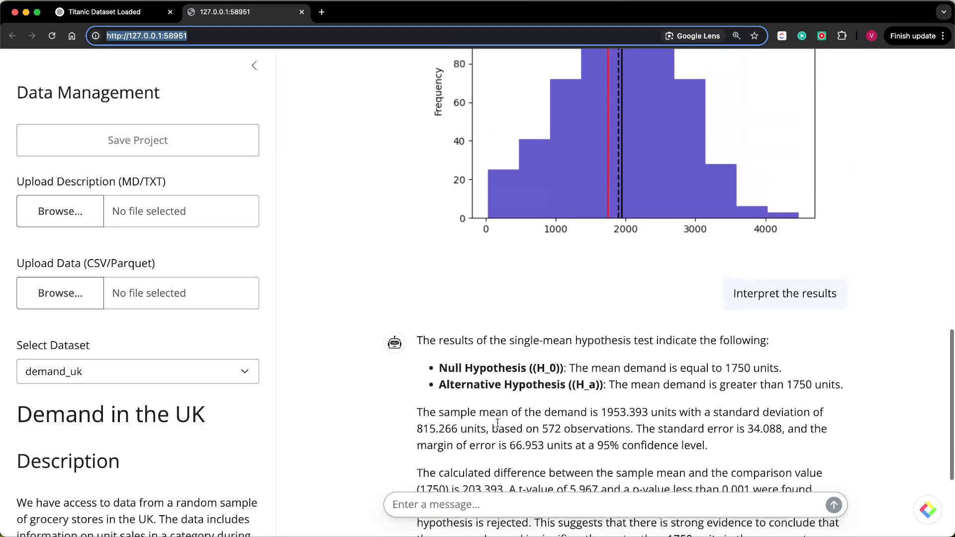
{"action": "scroll", "coordinate": [498, 423], "scroll_direction": "down", "scroll_amount": 5}
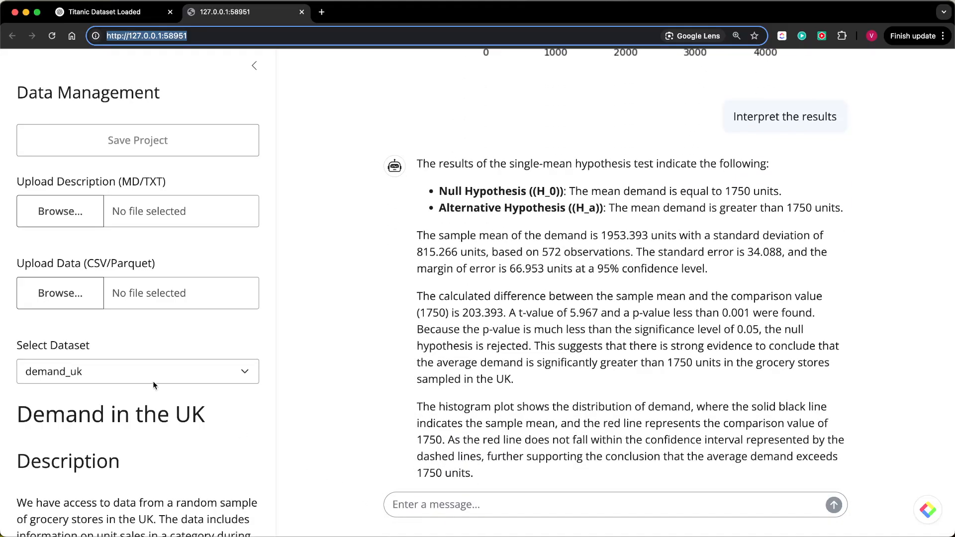
- Switch the selected dataset to salary and ask the assistant "What data is available?"
{"action": "left_click", "coordinate": [106, 374]}
{"action": "left_click", "coordinate": [78, 387]}
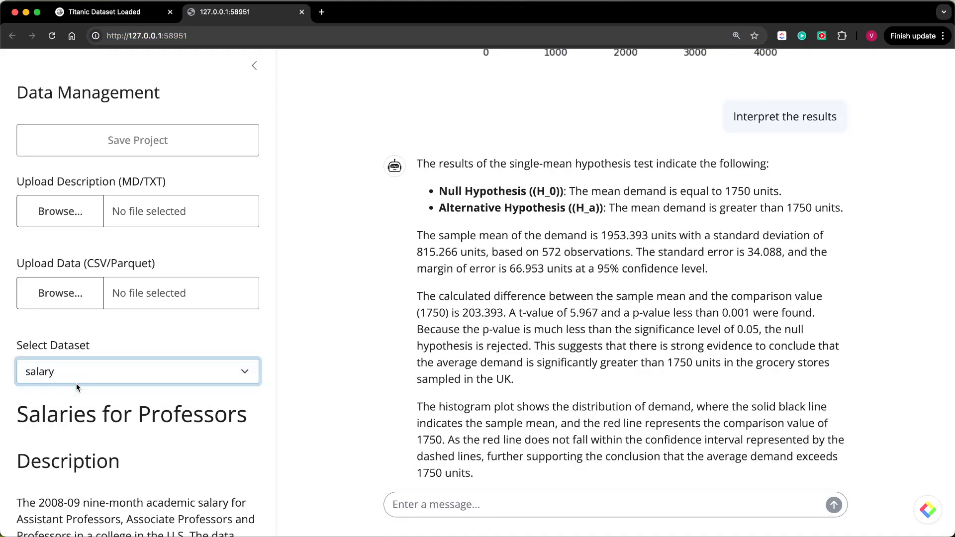
{"action": "left_click", "coordinate": [462, 505]}
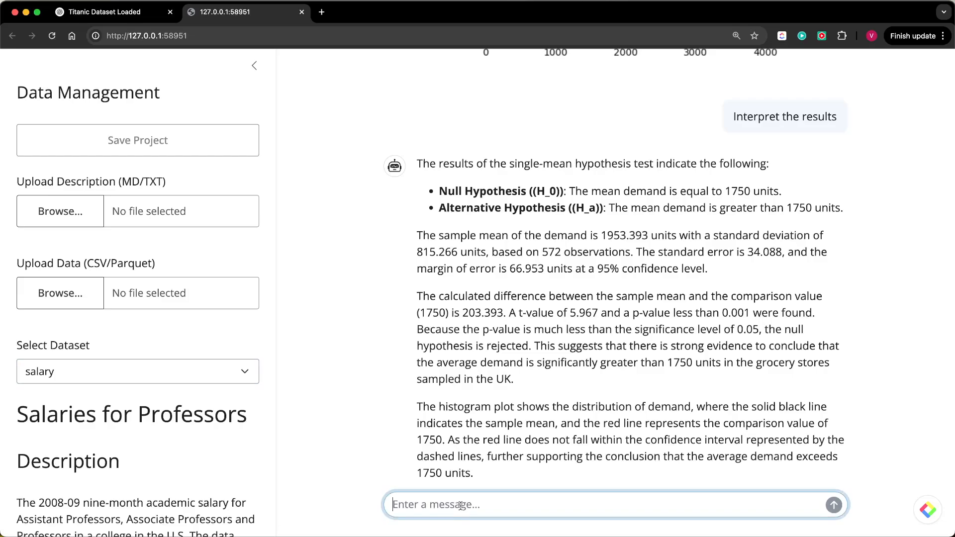
{"action": "type", "text": "What "}
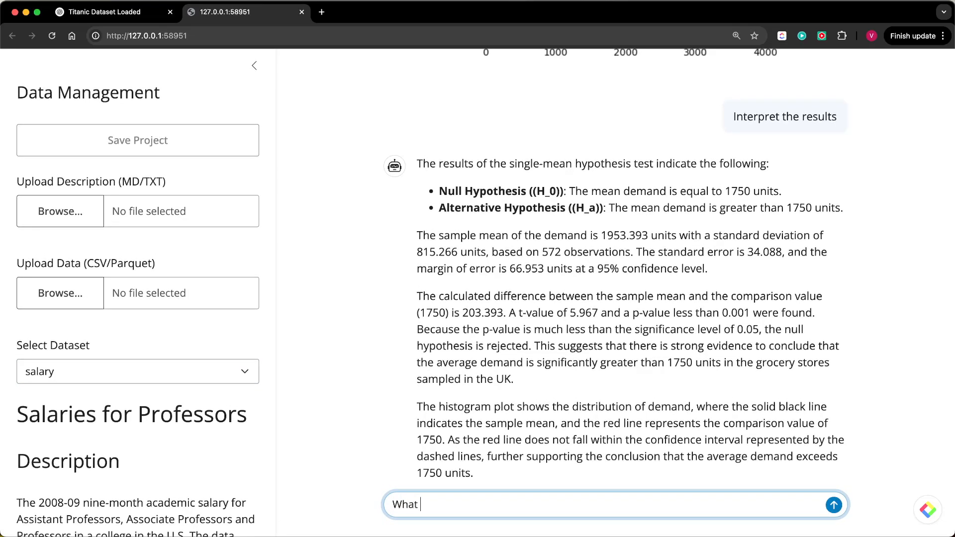
{"action": "type", "text": "data is available"}
{"action": "key", "text": "Return"}
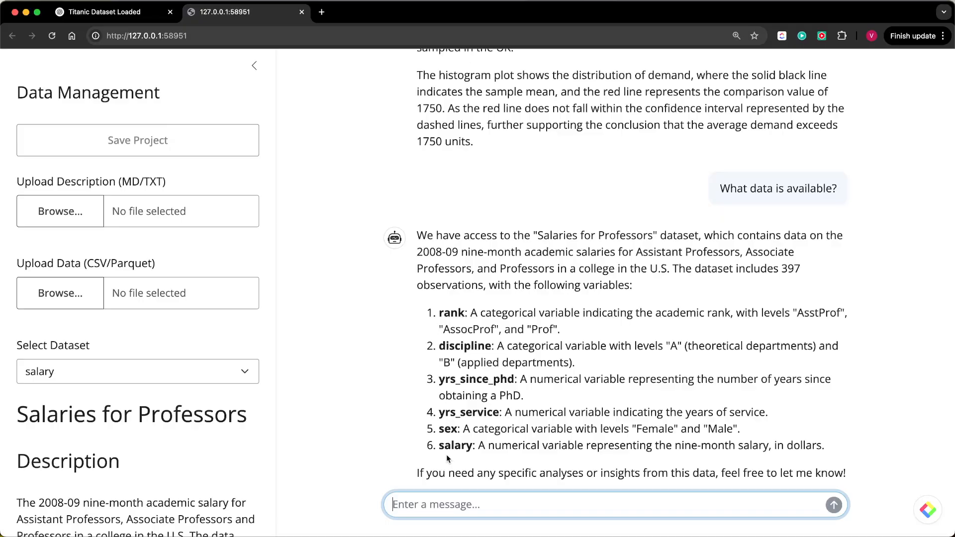
- Ask the assistant "Which rank has the highest salary?"
{"action": "type", "text": "Whi"}
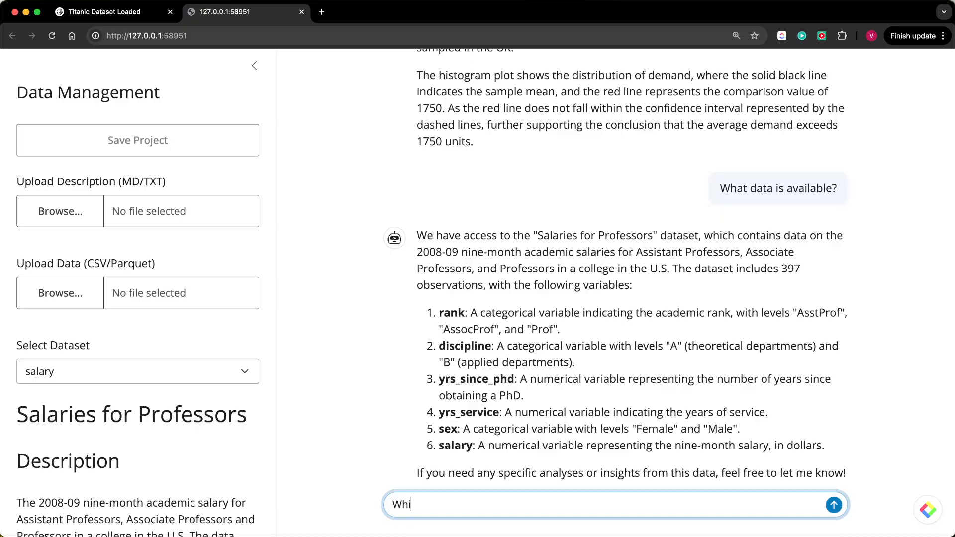
{"action": "type", "text": "ch rank has the highest "}
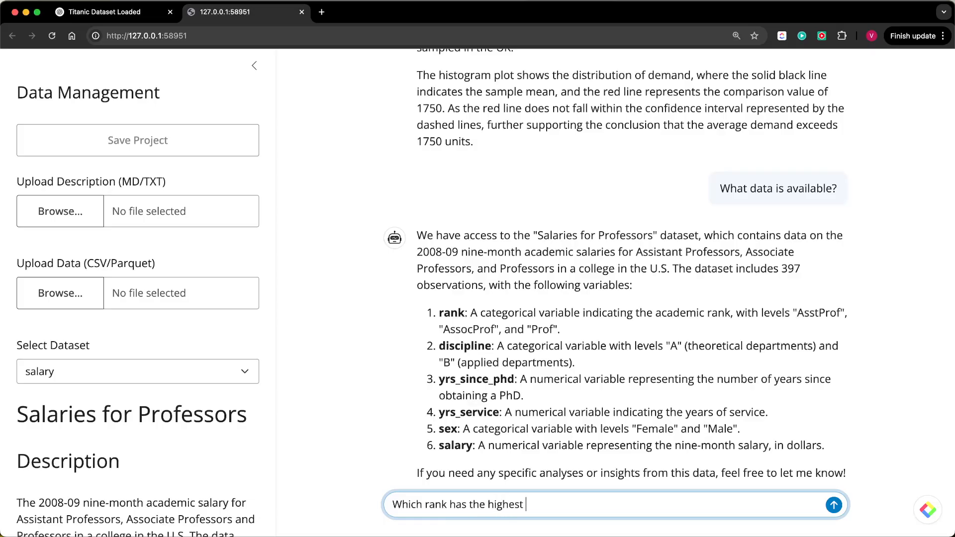
{"action": "type", "text": "salaary"}
{"action": "type", "text": "ry"}
{"action": "type", "text": "?"}
{"action": "key", "text": "Return"}
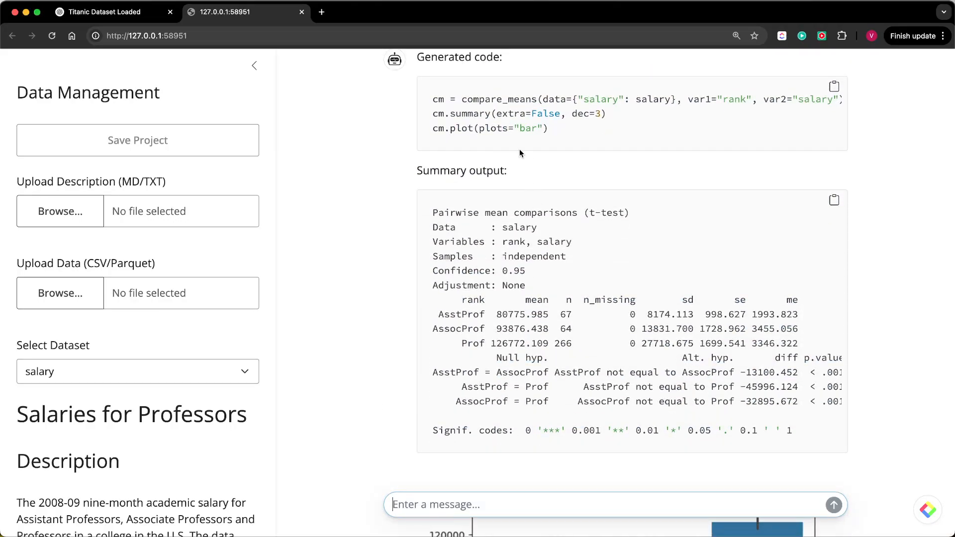
- Examine the generated compare_means code for rank and salary, its summary output and the bar plot
{"action": "scroll", "coordinate": [526, 175], "scroll_direction": "up", "scroll_amount": 5}
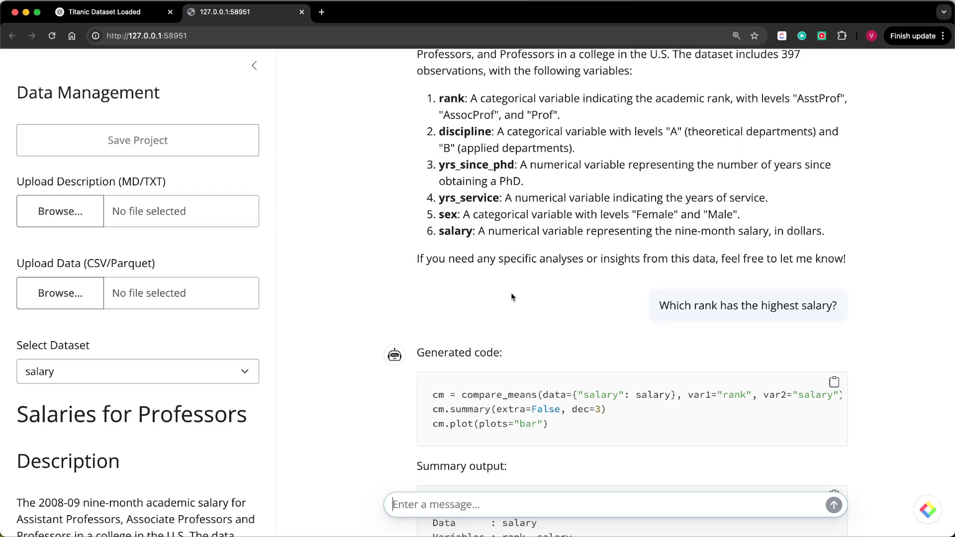
{"action": "scroll", "coordinate": [511, 293], "scroll_direction": "down", "scroll_amount": 3}
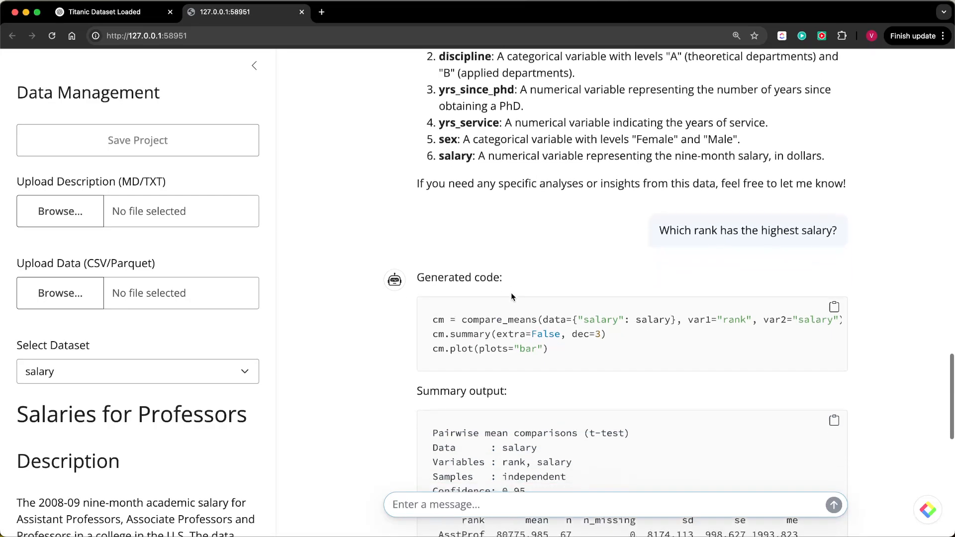
{"action": "double_click", "coordinate": [500, 319]}
{"action": "scroll", "coordinate": [602, 319], "scroll_direction": "right", "scroll_amount": 1}
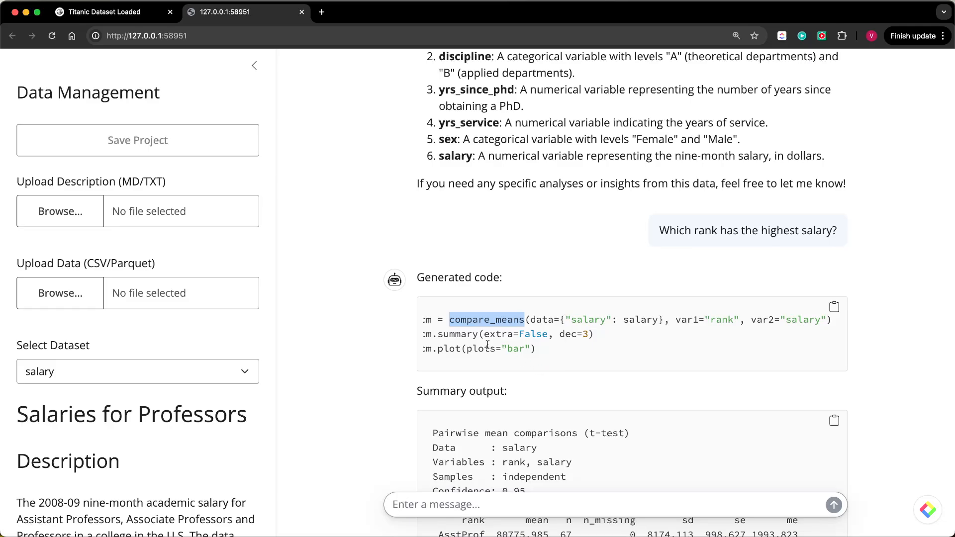
{"action": "scroll", "coordinate": [488, 344], "scroll_direction": "left", "scroll_amount": 1}
{"action": "scroll", "coordinate": [537, 439], "scroll_direction": "down", "scroll_amount": 4}
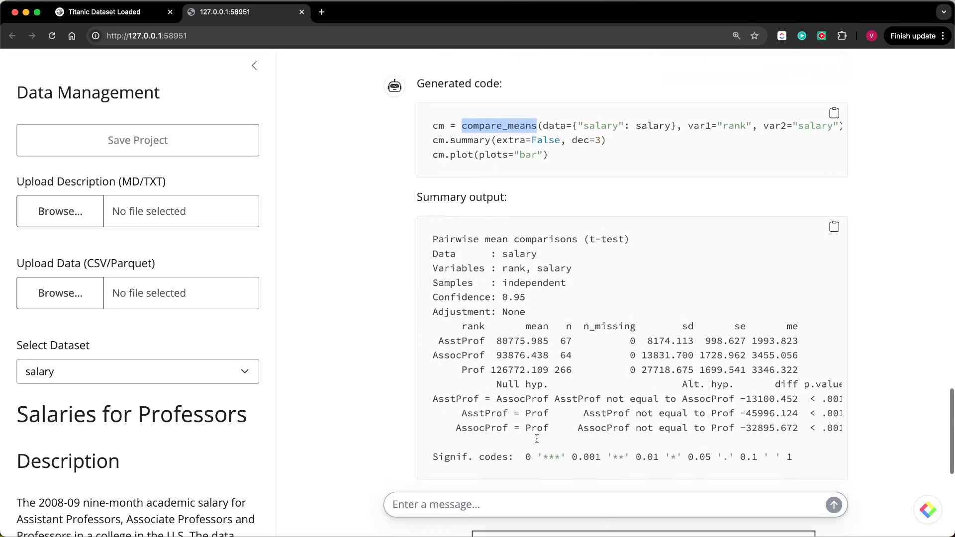
{"action": "scroll", "coordinate": [537, 439], "scroll_direction": "down", "scroll_amount": 7}
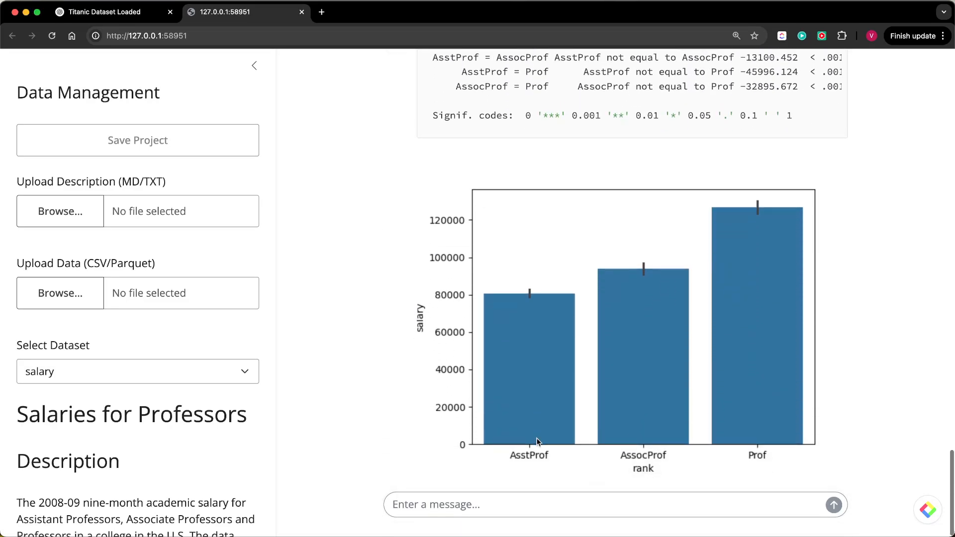
- Ask the assistant to "Interpret the results" of the salary comparison by rank
{"action": "left_click", "coordinate": [440, 510]}
{"action": "type", "text": "I"}
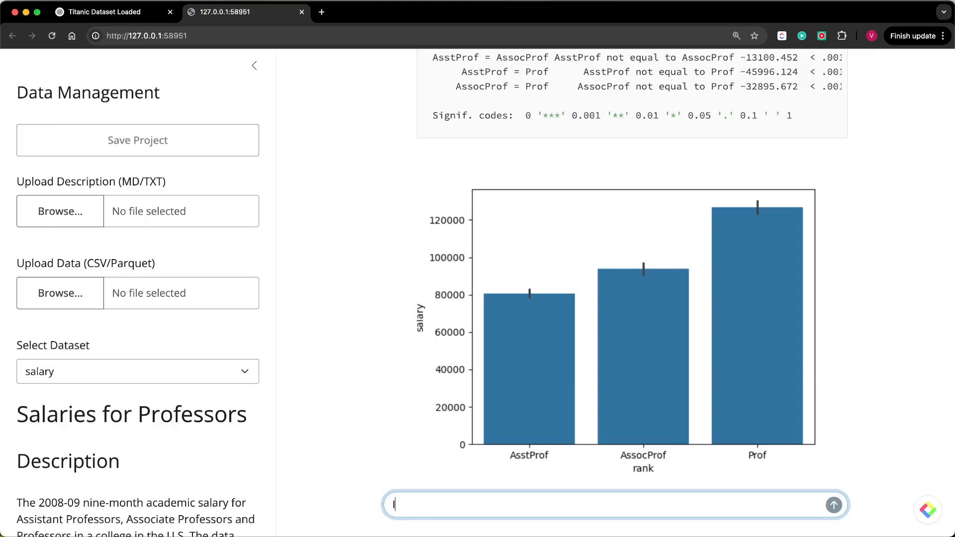
{"action": "type", "text": "nterpret the results"}
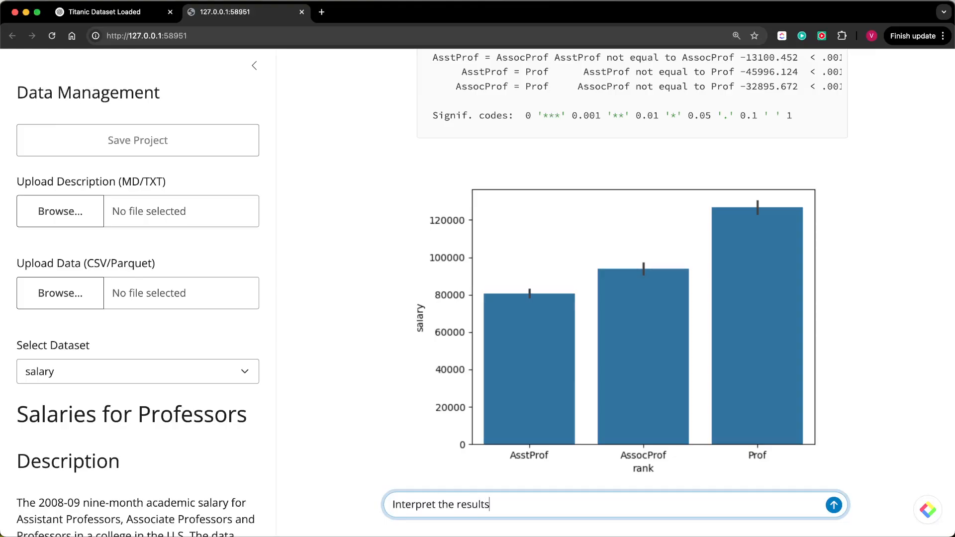
{"action": "key", "text": "Return"}
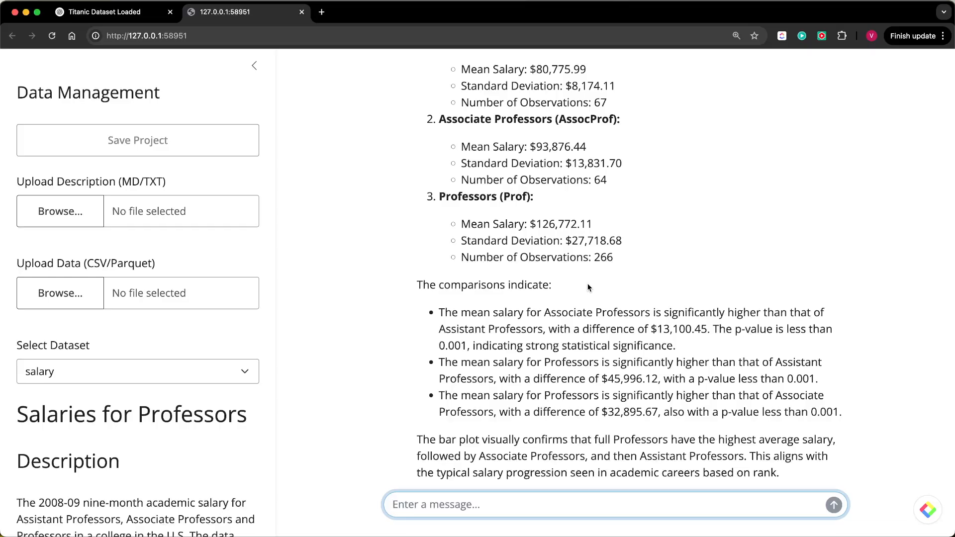
- Read the interpretation of the rank comparisons and check it against the summary output and bar plot
{"action": "scroll", "coordinate": [621, 358], "scroll_direction": "up", "scroll_amount": 3}
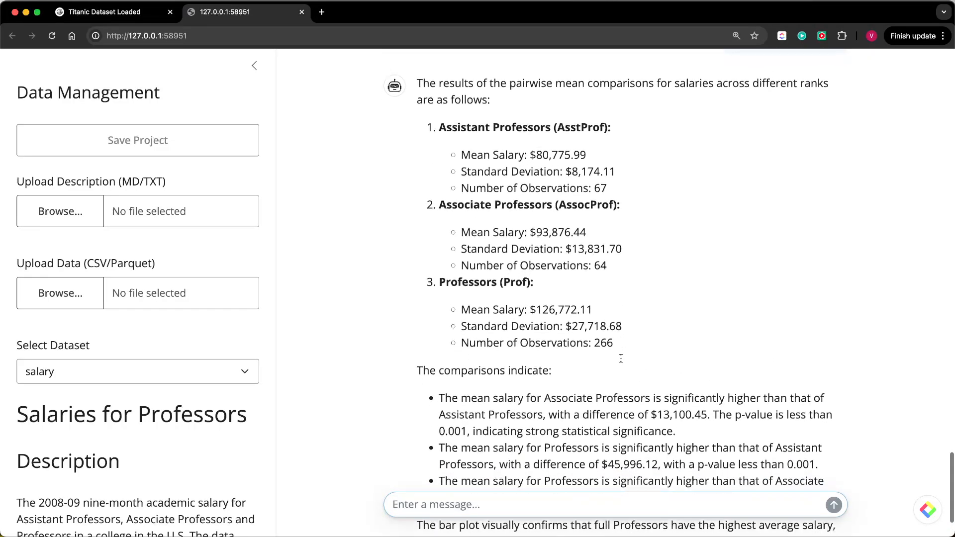
{"action": "scroll", "coordinate": [637, 193], "scroll_direction": "up", "scroll_amount": 5}
{"action": "scroll", "coordinate": [636, 189], "scroll_direction": "up", "scroll_amount": 10}
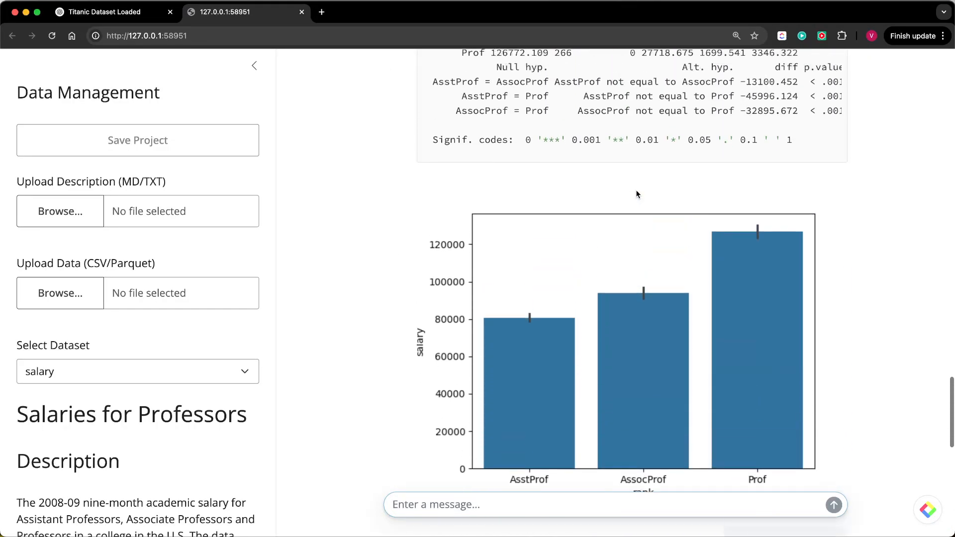
{"action": "scroll", "coordinate": [608, 271], "scroll_direction": "down", "scroll_amount": 5}
{"action": "scroll", "coordinate": [608, 271], "scroll_direction": "down", "scroll_amount": 10}
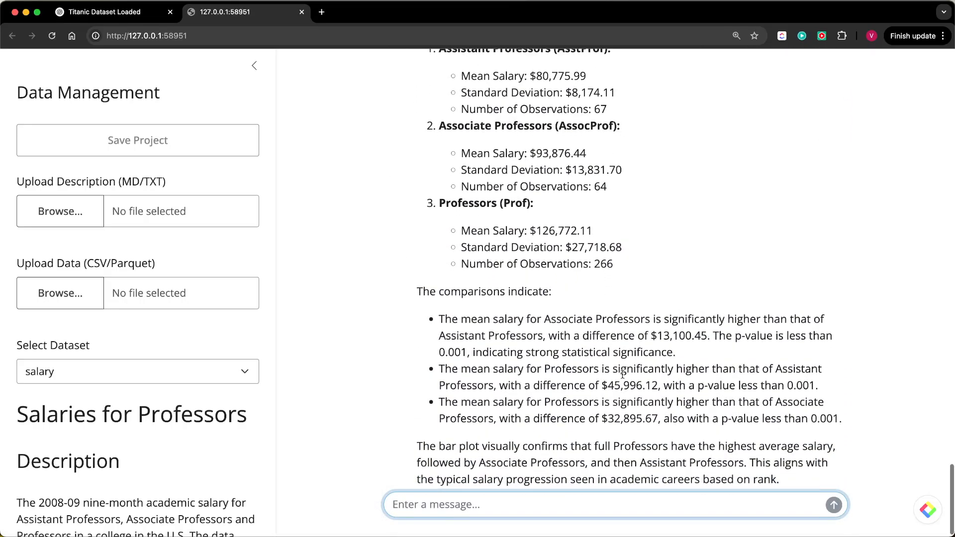
{"action": "scroll", "coordinate": [597, 348], "scroll_direction": "down", "scroll_amount": 1}
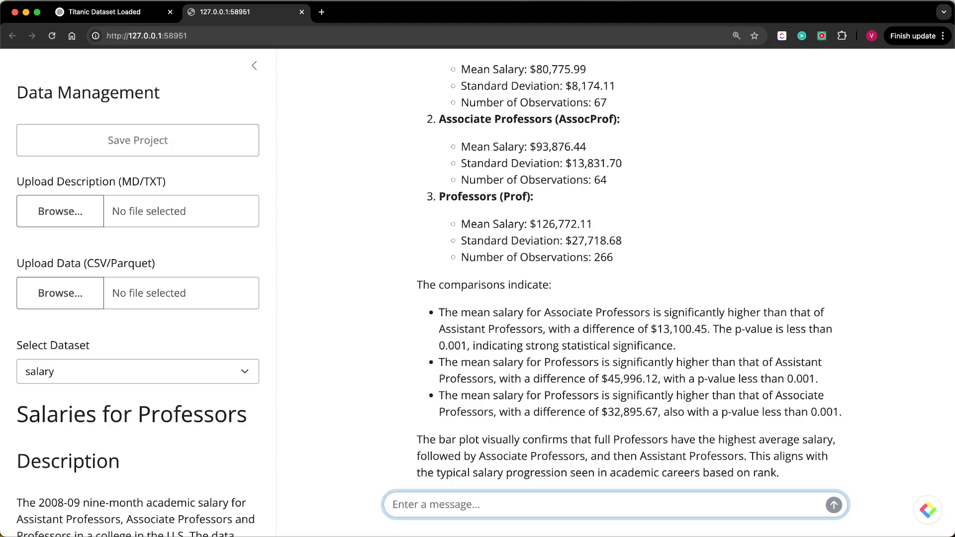
- Upload diamonds_description.md as the description and diamonds.parquet as the data file
{"action": "left_click_drag", "start_coordinate": [587, 2], "coordinate": [553, 2]}
{"action": "key", "text": "super+Tab"}
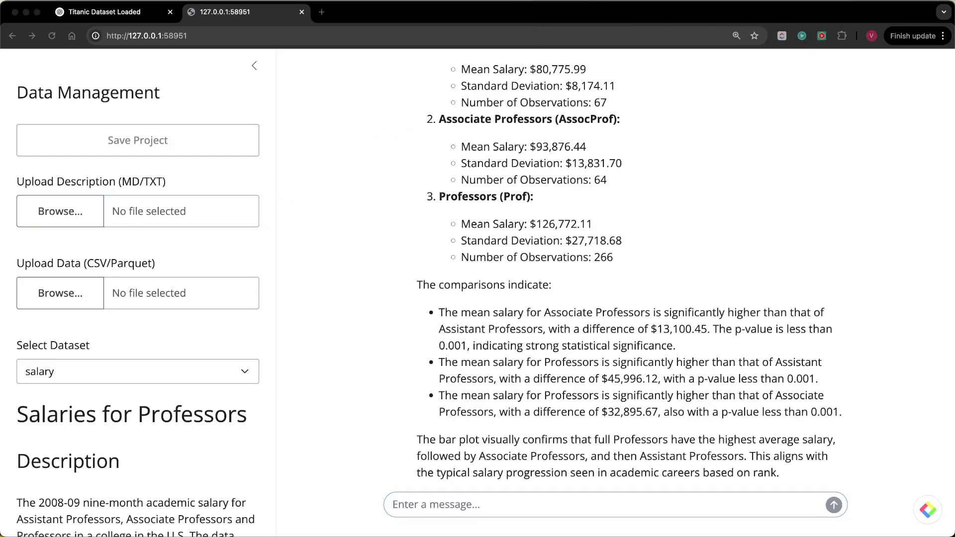
{"action": "left_click_drag", "start_coordinate": [587, 2], "coordinate": [127, 207]}
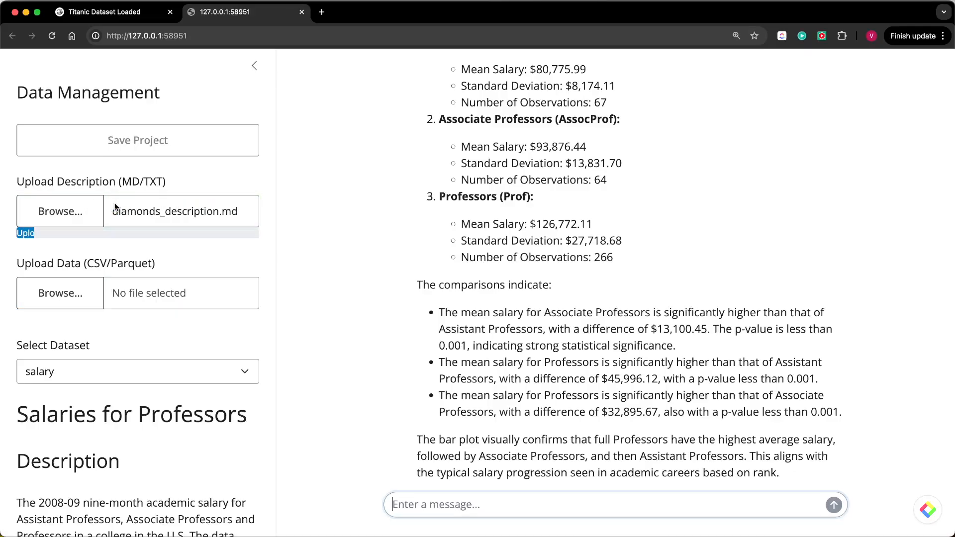
{"action": "key", "text": "super+Tab"}
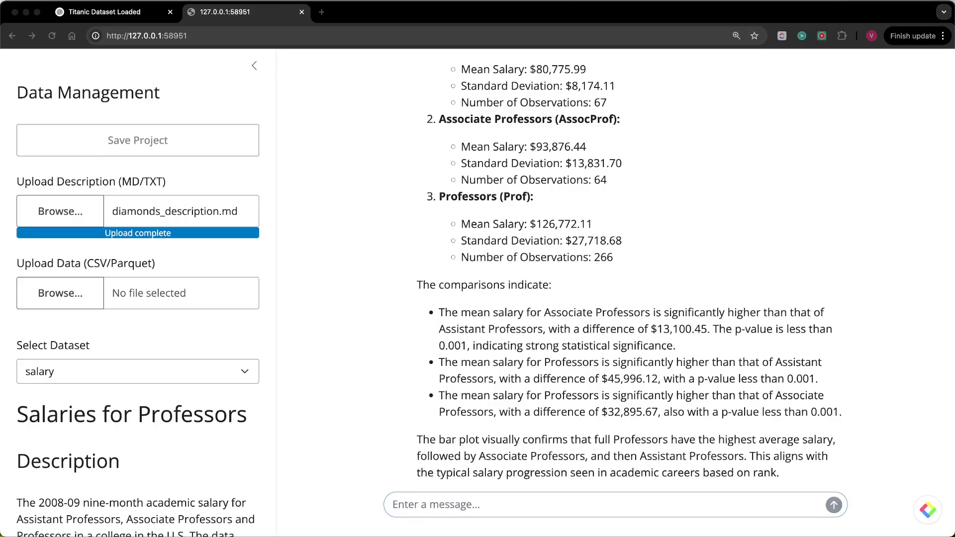
{"action": "left_click_drag", "start_coordinate": [587, 2], "coordinate": [124, 292]}
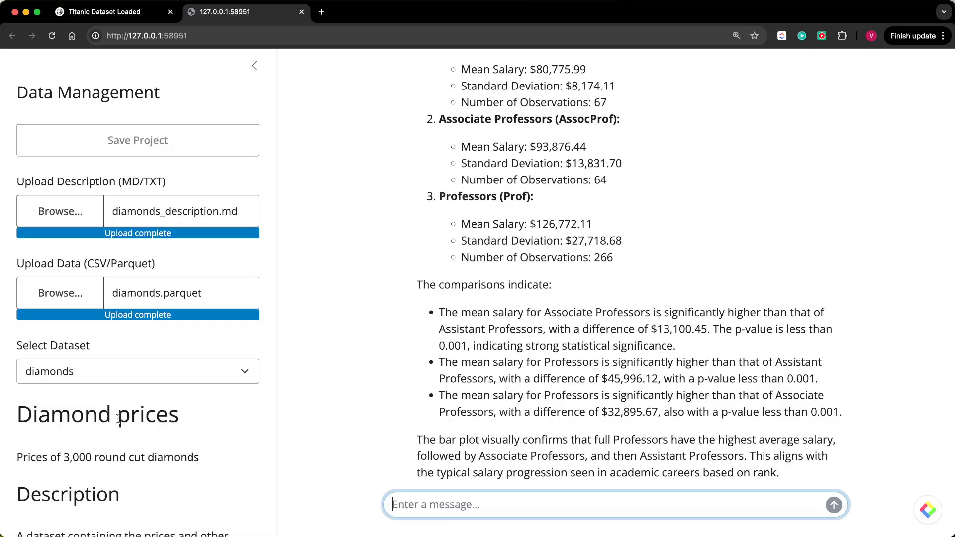
- Review the uploaded diamonds dataset in the data view, including its table rows, description and variable definitions
{"action": "scroll", "coordinate": [120, 424], "scroll_direction": "down", "scroll_amount": 8}
{"action": "scroll", "coordinate": [119, 424], "scroll_direction": "down", "scroll_amount": 3}
{"action": "scroll", "coordinate": [119, 424], "scroll_direction": "up", "scroll_amount": 10}
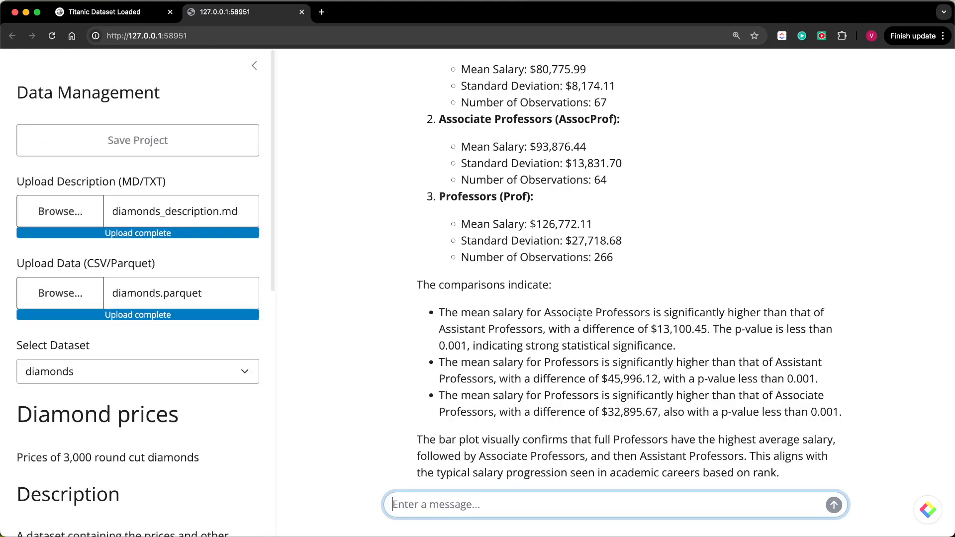
{"action": "scroll", "coordinate": [580, 317], "scroll_direction": "up", "scroll_amount": 20}
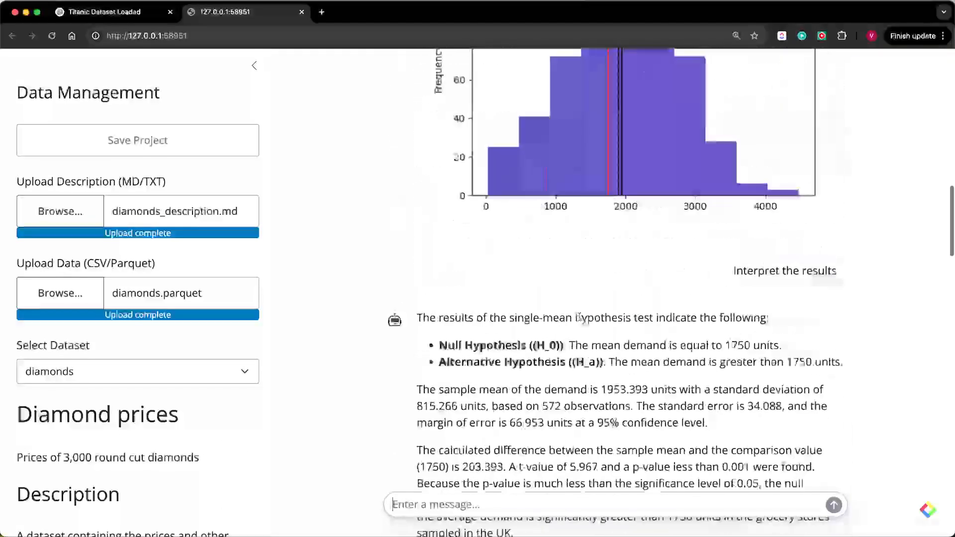
{"action": "left_click", "coordinate": [362, 82]}
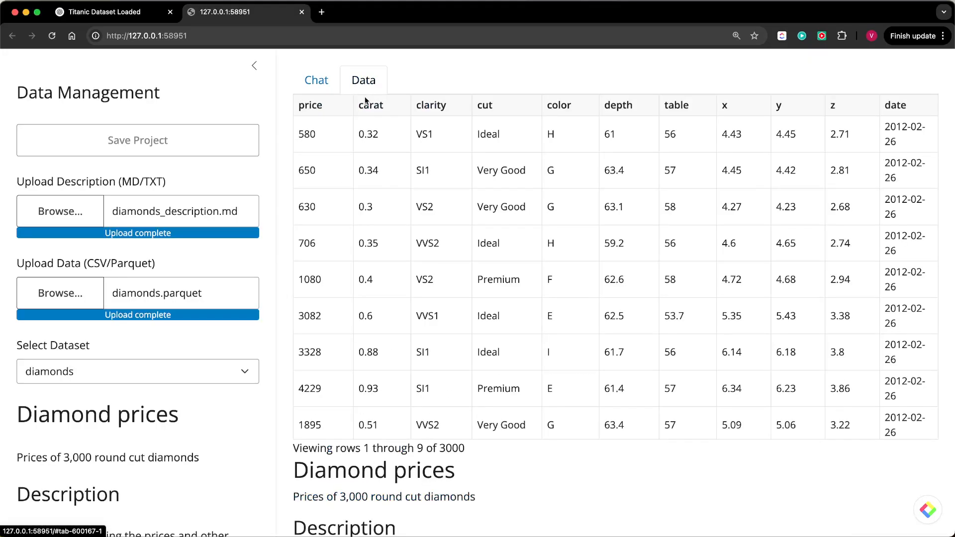
{"action": "scroll", "coordinate": [551, 482], "scroll_direction": "down", "scroll_amount": 7}
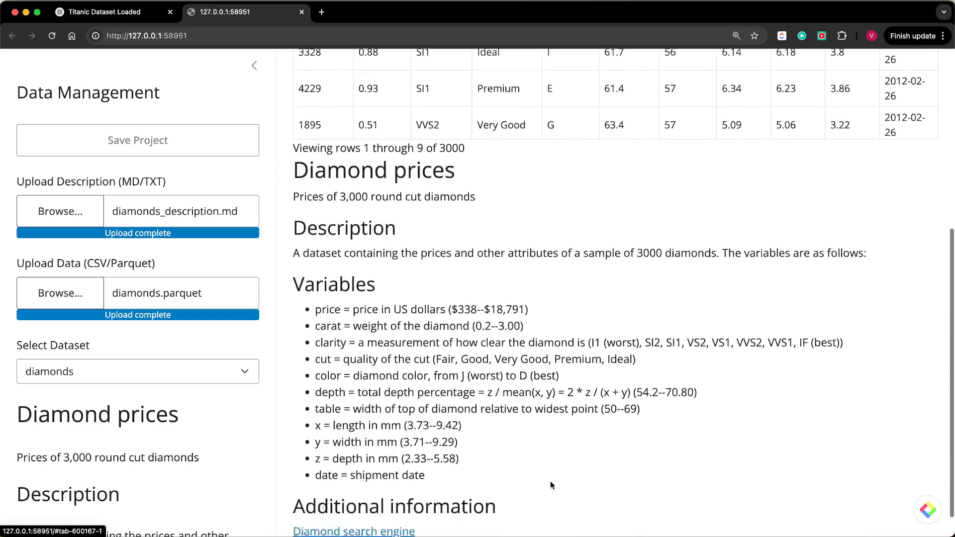
{"action": "scroll", "coordinate": [565, 247], "scroll_direction": "up", "scroll_amount": 7}
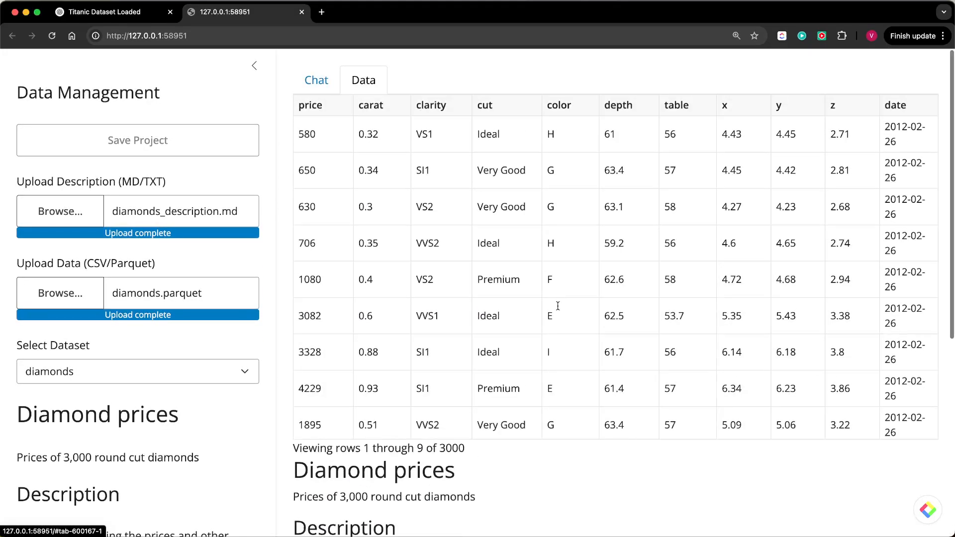
- Sort the diamonds table by clarity in descending order and look through the sorted rows
{"action": "left_click", "coordinate": [440, 107]}
{"action": "left_click", "coordinate": [440, 107]}
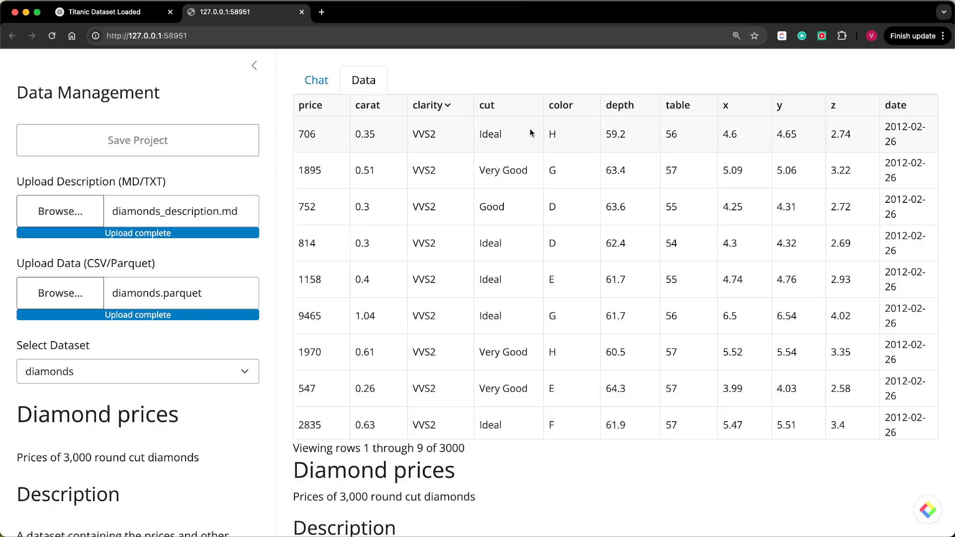
{"action": "scroll", "coordinate": [594, 288], "scroll_direction": "down", "scroll_amount": 5}
{"action": "scroll", "coordinate": [593, 284], "scroll_direction": "down", "scroll_amount": 2}
{"action": "scroll", "coordinate": [593, 284], "scroll_direction": "up", "scroll_amount": 5}
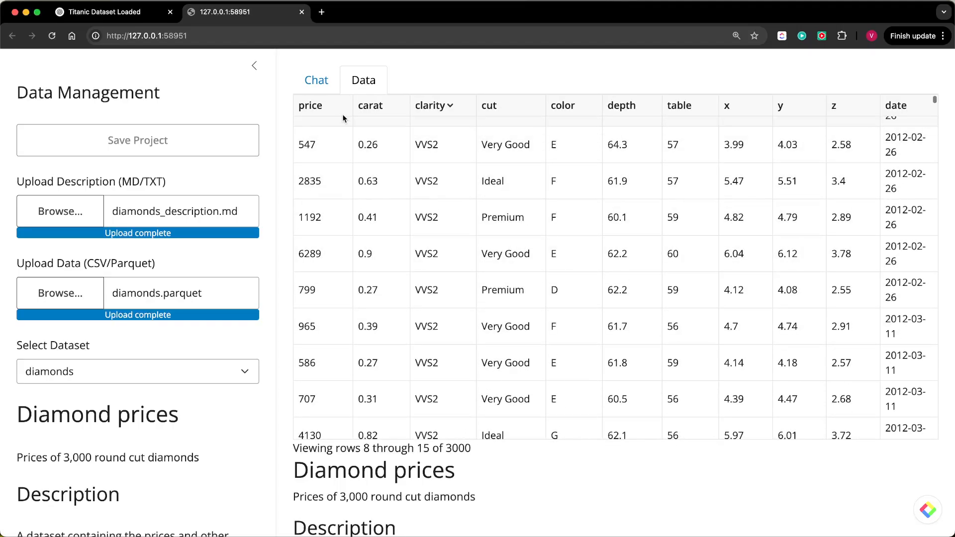
- Return to the end of the chat conversation and review the diamonds variable descriptions beside it
{"action": "left_click", "coordinate": [317, 80]}
{"action": "scroll", "coordinate": [503, 289], "scroll_direction": "down", "scroll_amount": 20}
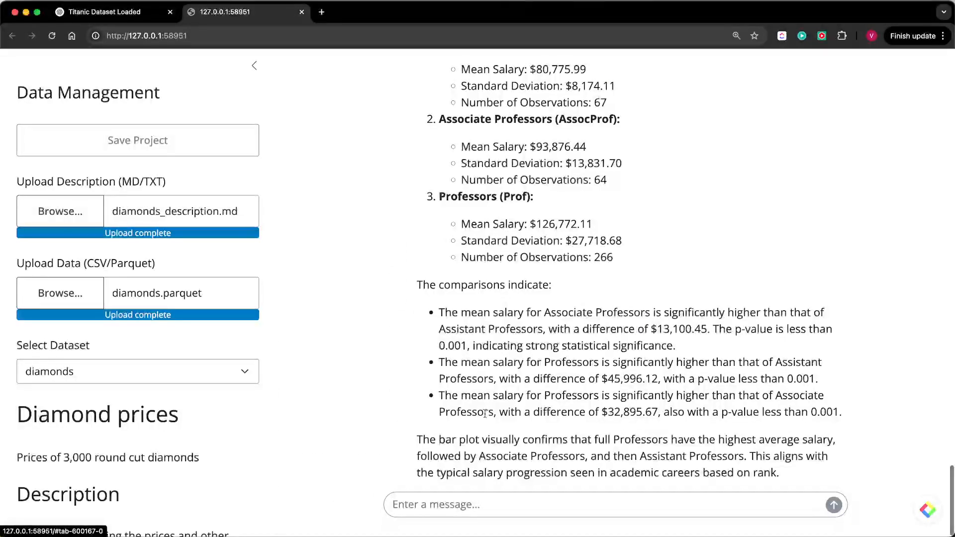
{"action": "left_click", "coordinate": [430, 507]}
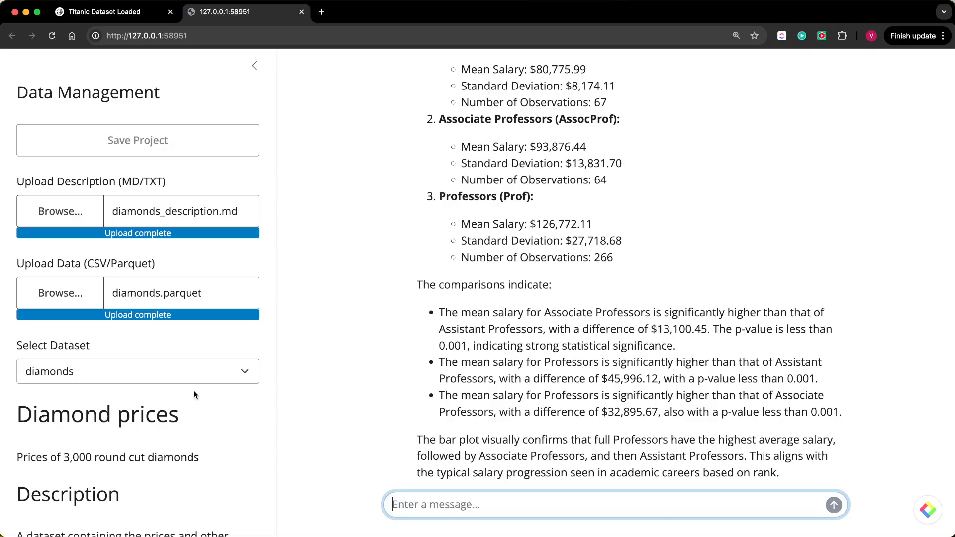
{"action": "scroll", "coordinate": [195, 396], "scroll_direction": "down", "scroll_amount": 10}
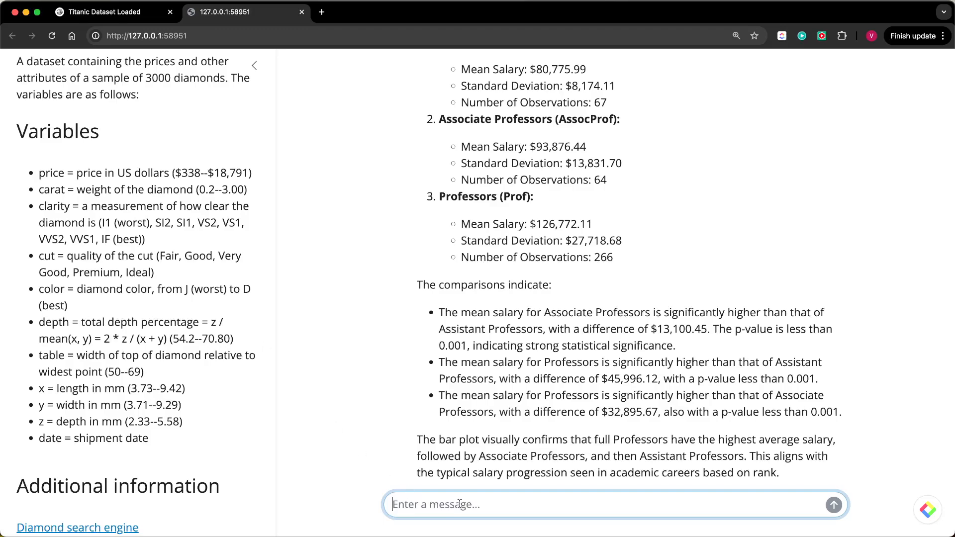
- Ask the assistant "Estimate a model with price as the response and carat as the explanatory variable?"
{"action": "type", "text": "Estimate "}
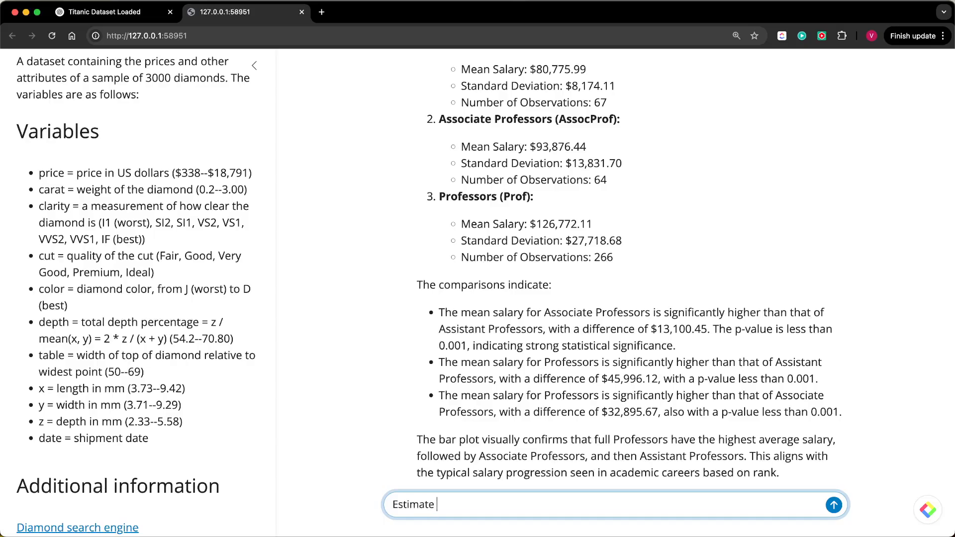
{"action": "type", "text": "a model with "}
{"action": "type", "text": "pirce"}
{"action": "key", "text": "BackSpace"}
{"action": "type", "text": "re"}
{"action": "key", "text": "BackSpace"}
{"action": "key", "text": "BackSpace"}
{"action": "type", "text": "ice"}
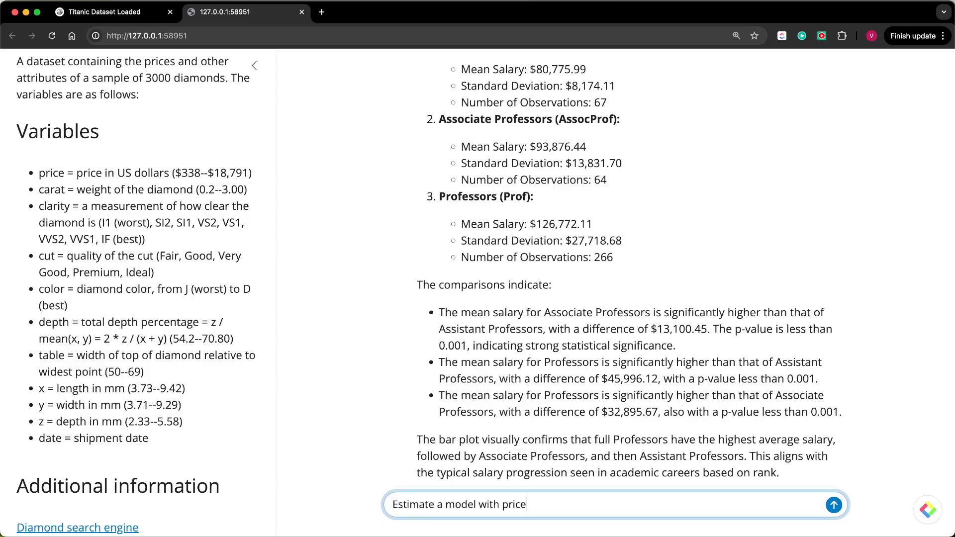
{"action": "type", "text": " as the response and carat a"}
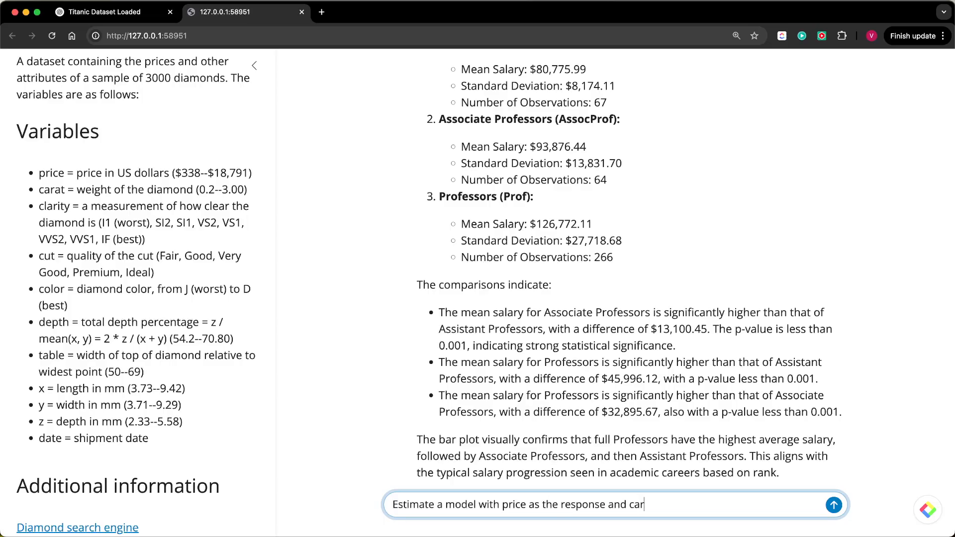
{"action": "key", "text": "BackSpace"}
{"action": "type", "text": "t as the explan"}
{"action": "type", "text": "aotyr "}
{"action": "type", "text": "tory variable?"}
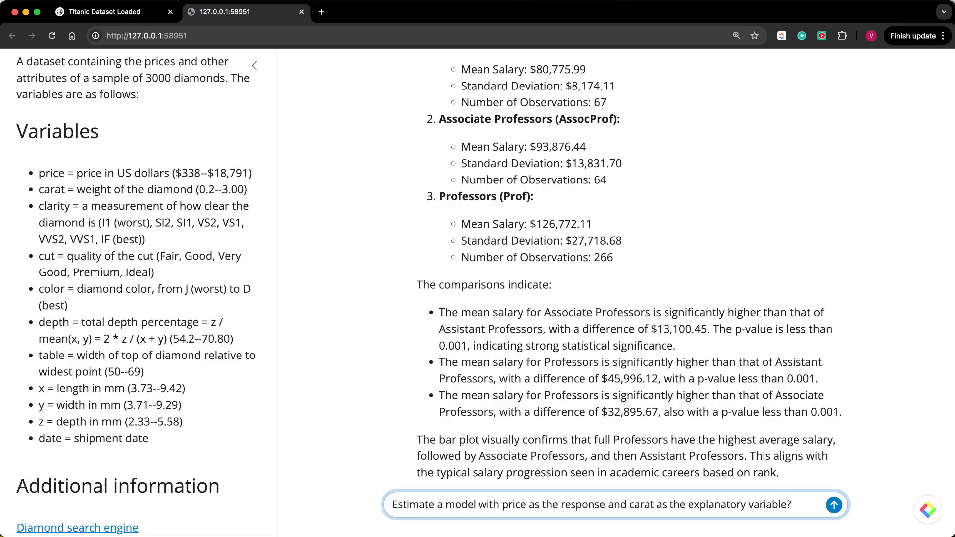
{"action": "key", "text": "Return"}
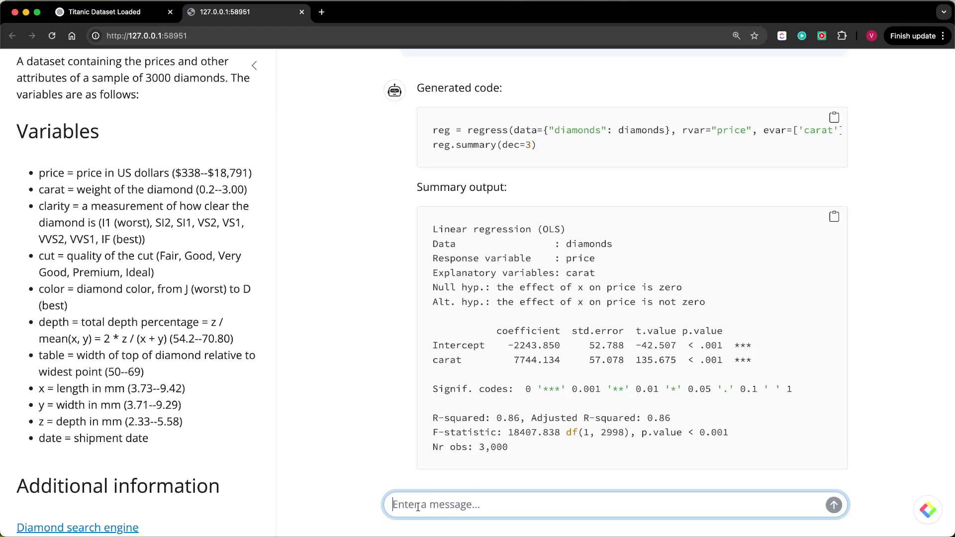
- Extend the price regression by sending the assistant the request "Add clarity and color"
{"action": "type", "text": "Add c"}
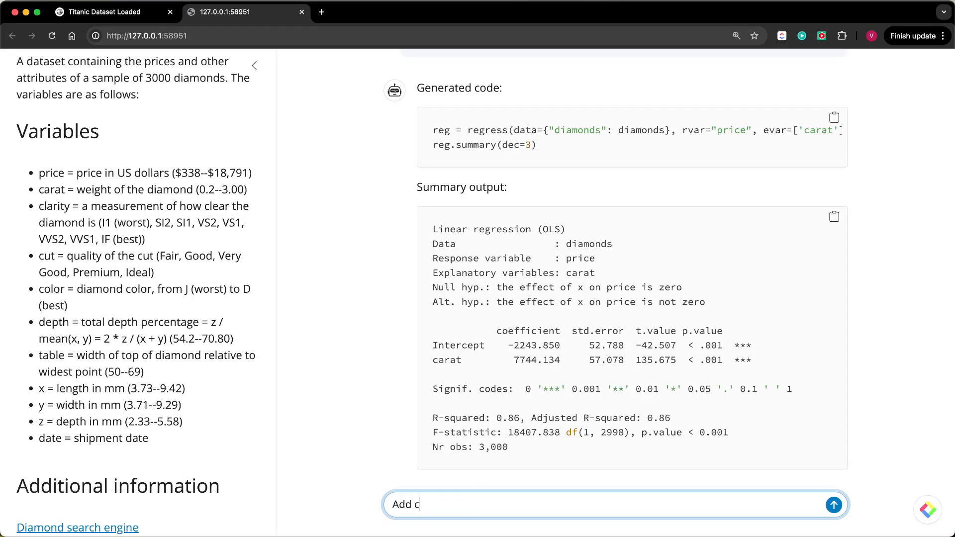
{"action": "type", "text": "larity and color"}
{"action": "key", "text": "Return"}
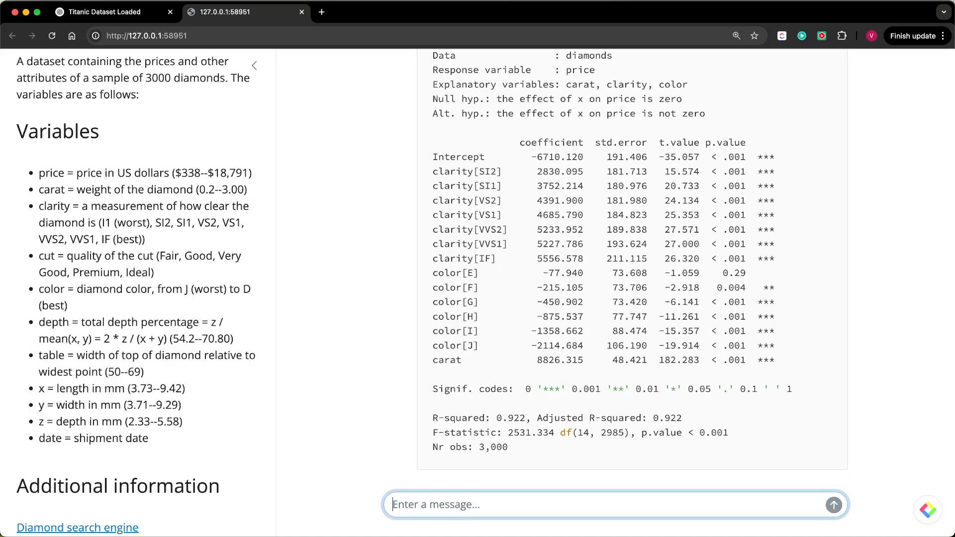
- Ask the assistant to "Interpret the results" of the price regression on carat, clarity and color
{"action": "type", "text": "Interp"}
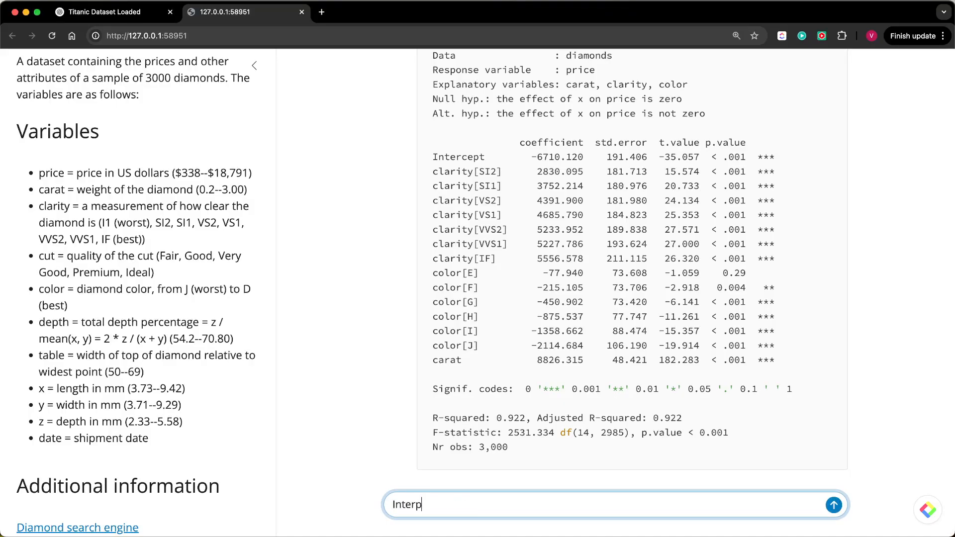
{"action": "type", "text": "ret the results"}
{"action": "key", "text": "Return"}
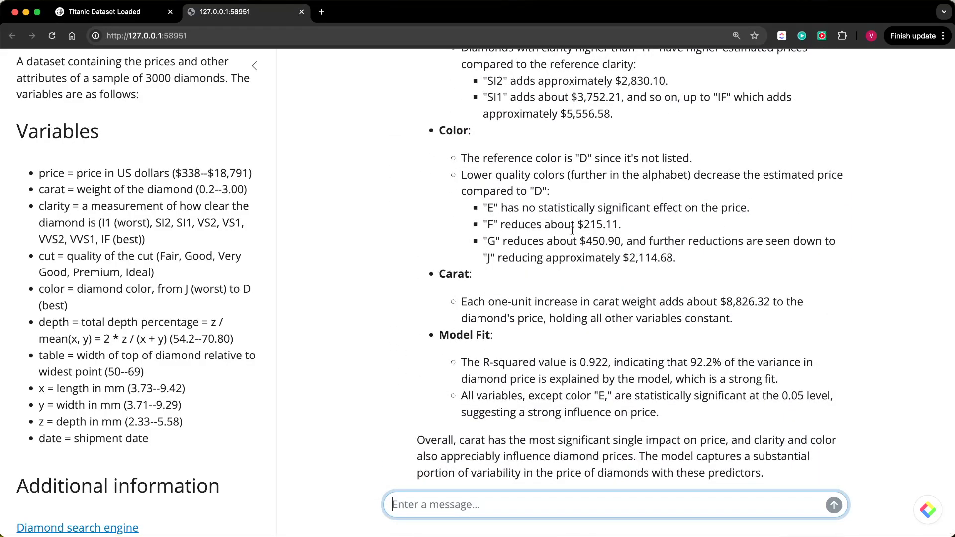
- Read the regression interpretation from intercept to model fit, highlighting "holding all other variables constant." in the carat explanation
{"action": "scroll", "coordinate": [572, 229], "scroll_direction": "up", "scroll_amount": 6}
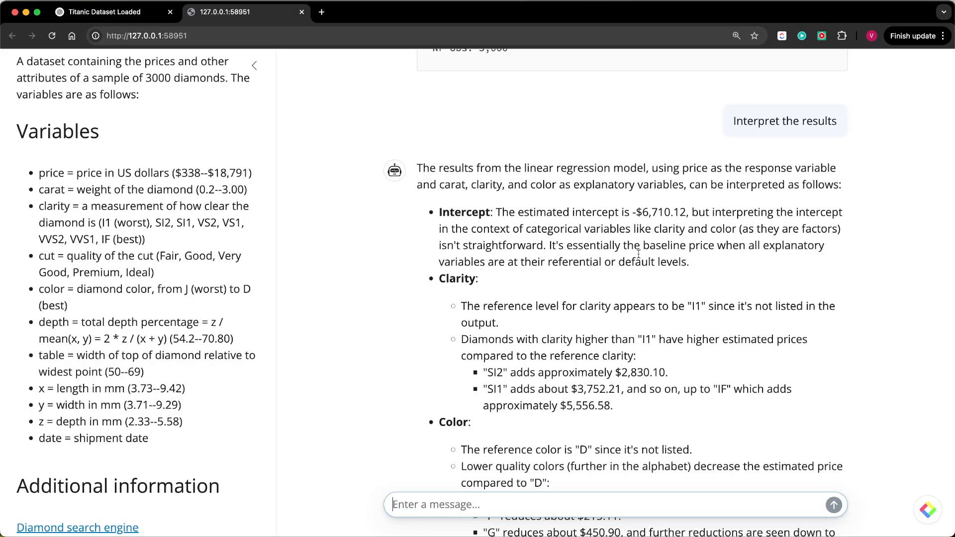
{"action": "scroll", "coordinate": [638, 253], "scroll_direction": "down", "scroll_amount": 4}
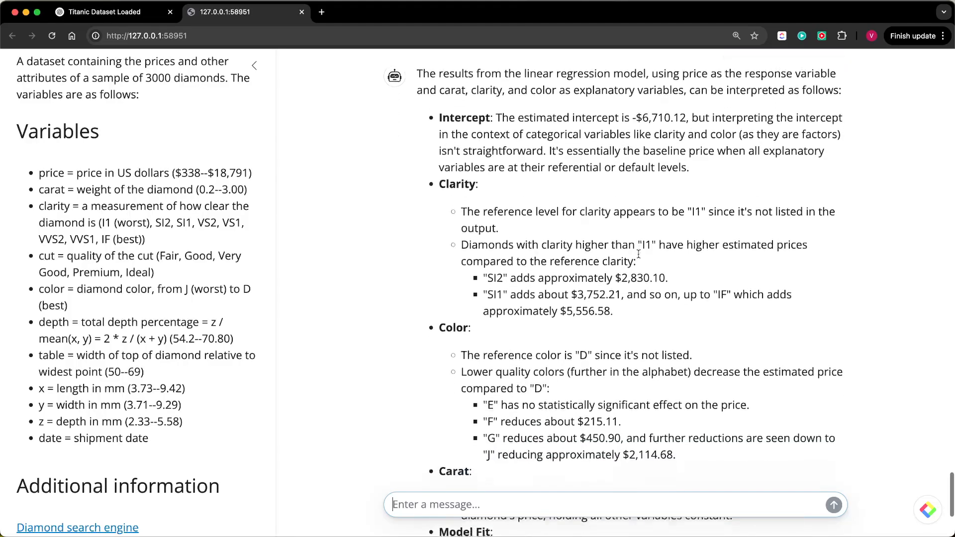
{"action": "scroll", "coordinate": [639, 254], "scroll_direction": "down", "scroll_amount": 3}
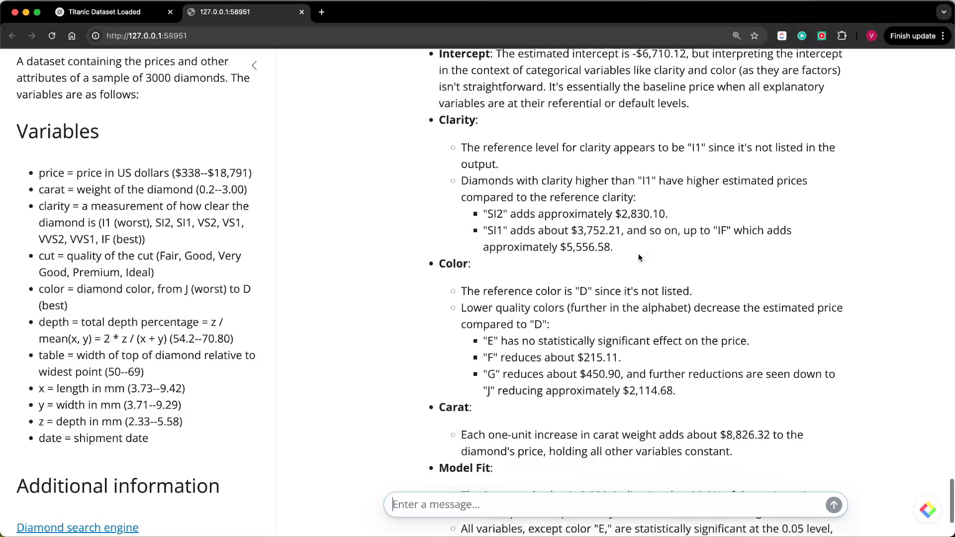
{"action": "scroll", "coordinate": [638, 255], "scroll_direction": "down", "scroll_amount": 6}
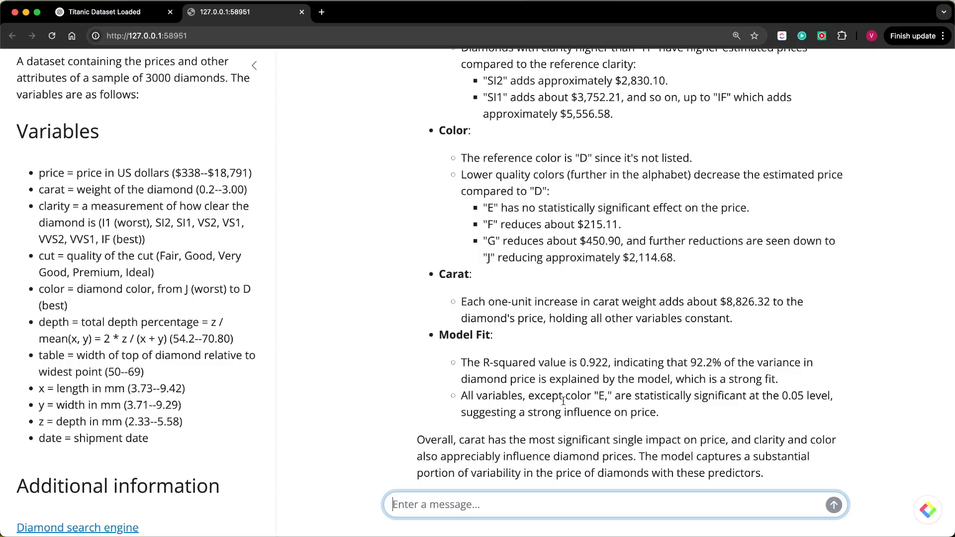
{"action": "left_click", "coordinate": [547, 317]}
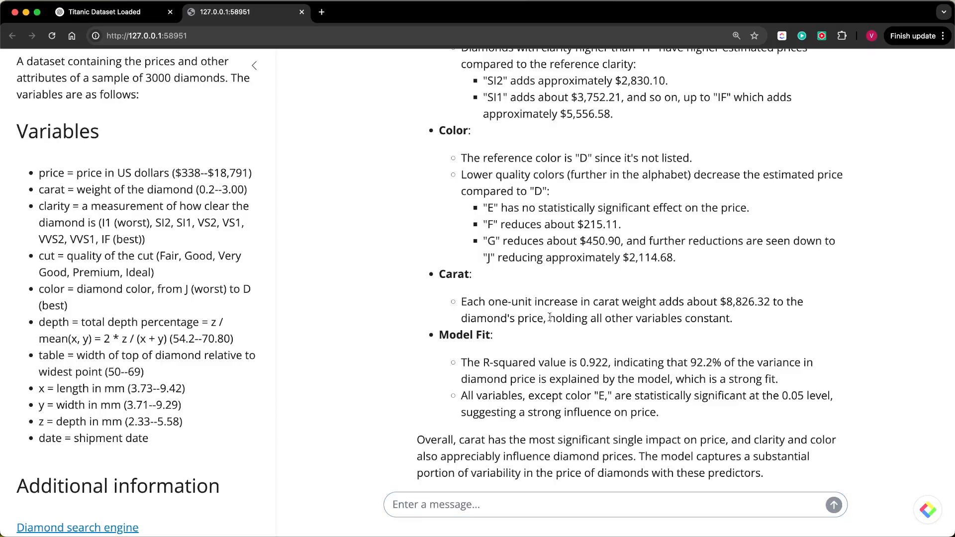
{"action": "left_click_drag", "start_coordinate": [549, 318], "coordinate": [736, 320]}
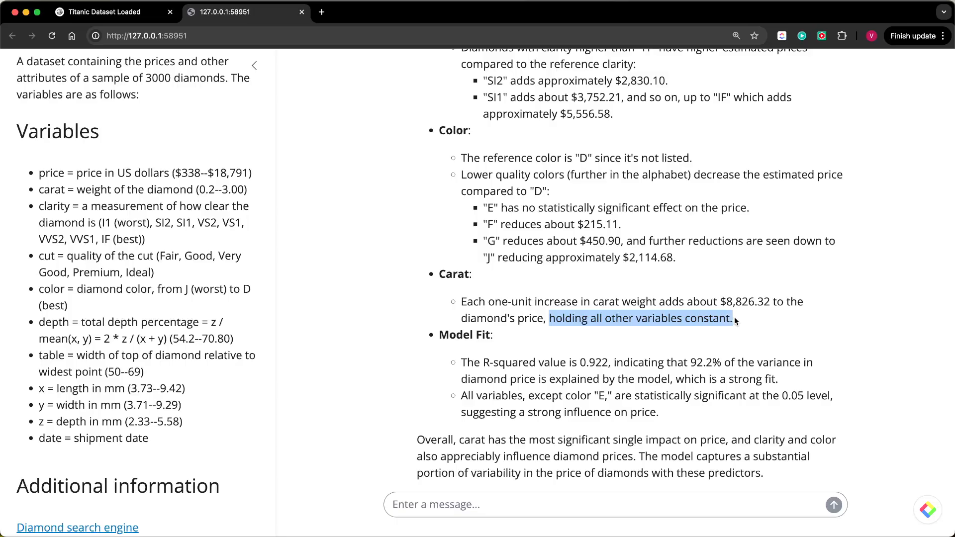
{"action": "scroll", "coordinate": [726, 240], "scroll_direction": "up", "scroll_amount": 1}
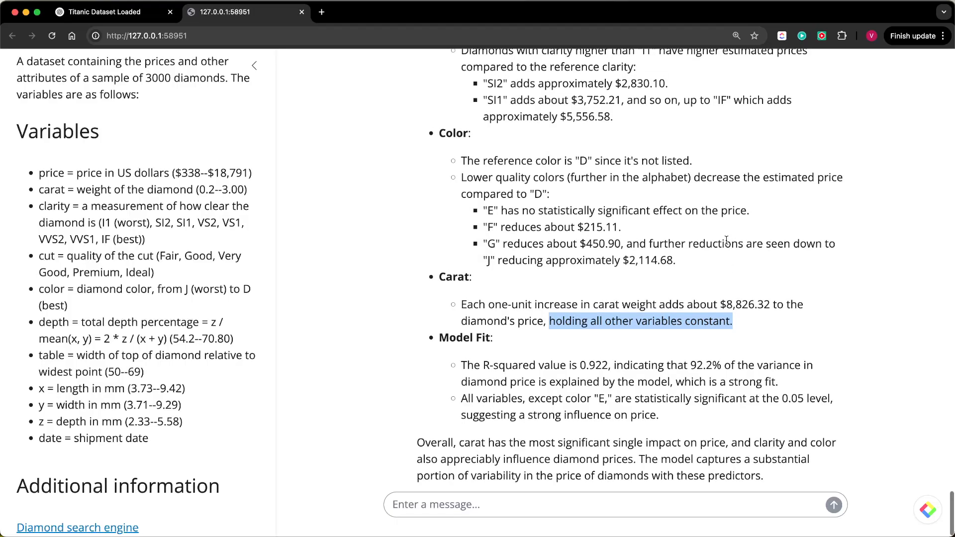